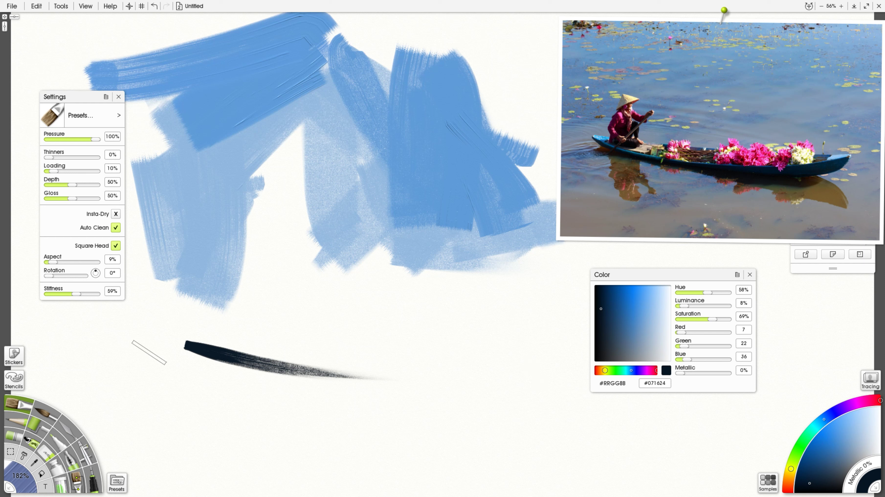
Block in the long curved boat hull with dark navy (#071624) strokes across the lower canvas.
{"action": "mouse_move", "coordinate": [153, 324]}
{"action": "left_mouse_down"}
{"action": "mouse_move", "coordinate": [170, 336]}
{"action": "mouse_move", "coordinate": [379, 376]}
{"action": "left_mouse_up"}
{"action": "left_click_drag", "start_coordinate": [160, 350], "coordinate": [487, 371]}
{"action": "left_click_drag", "start_coordinate": [657, 277], "coordinate": [763, 276]}
{"action": "mouse_move", "coordinate": [478, 369]}
{"action": "left_mouse_down"}
{"action": "mouse_move", "coordinate": [591, 340]}
{"action": "mouse_move", "coordinate": [590, 350]}
{"action": "mouse_move", "coordinate": [562, 353]}
{"action": "mouse_move", "coordinate": [605, 333]}
{"action": "left_mouse_up"}
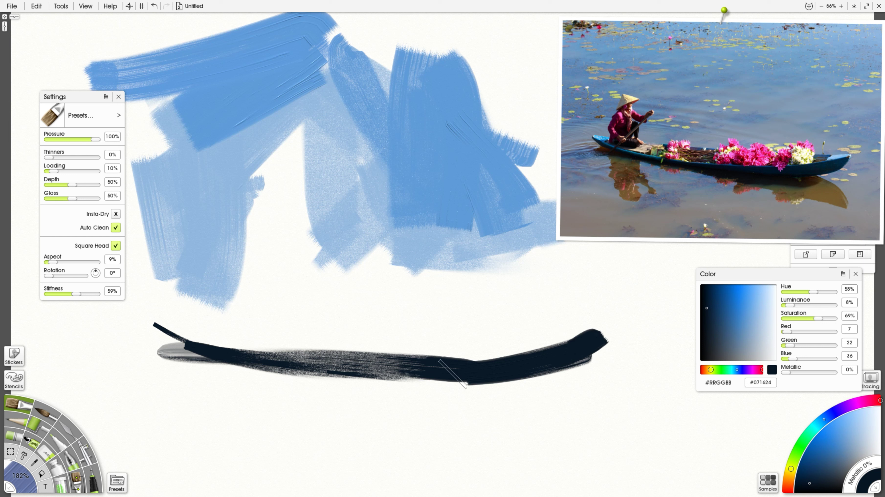
{"action": "left_click_drag", "start_coordinate": [393, 374], "coordinate": [479, 380]}
{"action": "left_click_drag", "start_coordinate": [354, 374], "coordinate": [533, 396]}
{"action": "left_click_drag", "start_coordinate": [412, 377], "coordinate": [543, 389]}
Paint the shadow beneath the hull with dark brown (#241607) strokes.
{"action": "left_click", "coordinate": [707, 371]}
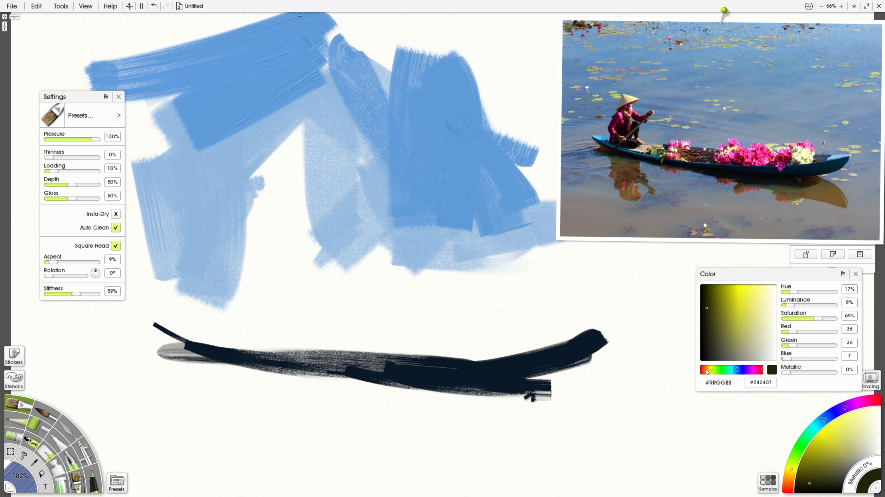
{"action": "left_click", "coordinate": [706, 370]}
{"action": "mouse_move", "coordinate": [484, 391]}
{"action": "left_mouse_down"}
{"action": "mouse_move", "coordinate": [589, 397]}
{"action": "mouse_move", "coordinate": [552, 392]}
{"action": "left_mouse_up"}
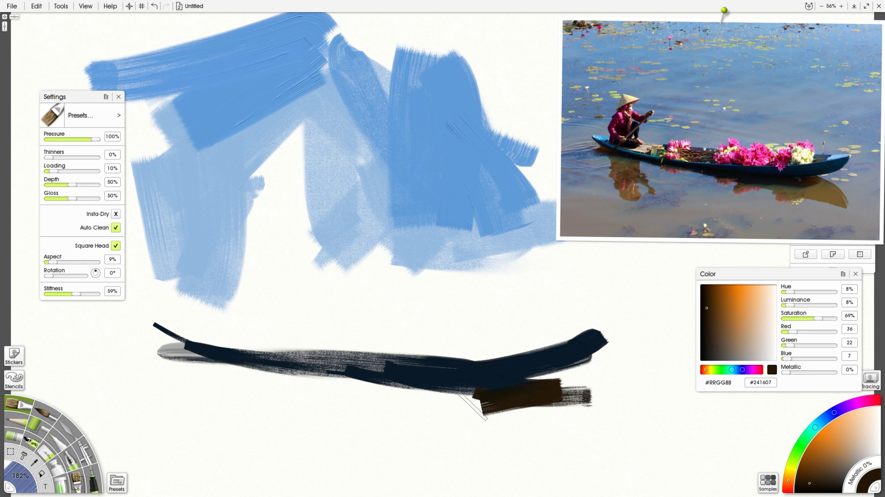
{"action": "left_click_drag", "start_coordinate": [403, 381], "coordinate": [543, 397]}
{"action": "left_click_drag", "start_coordinate": [311, 380], "coordinate": [432, 404]}
Paint the boat's raised tip at the rower's end in bright blue, about RGB 27, 154, 240.
{"action": "left_click", "coordinate": [736, 370]}
{"action": "left_click_drag", "start_coordinate": [740, 333], "coordinate": [737, 323]}
{"action": "mouse_move", "coordinate": [153, 312]}
{"action": "left_mouse_down"}
{"action": "mouse_move", "coordinate": [184, 331]}
{"action": "mouse_move", "coordinate": [197, 315]}
{"action": "mouse_move", "coordinate": [167, 323]}
{"action": "left_mouse_up"}
{"action": "left_click_drag", "start_coordinate": [732, 370], "coordinate": [734, 370]}
{"action": "left_click_drag", "start_coordinate": [752, 293], "coordinate": [740, 294]}
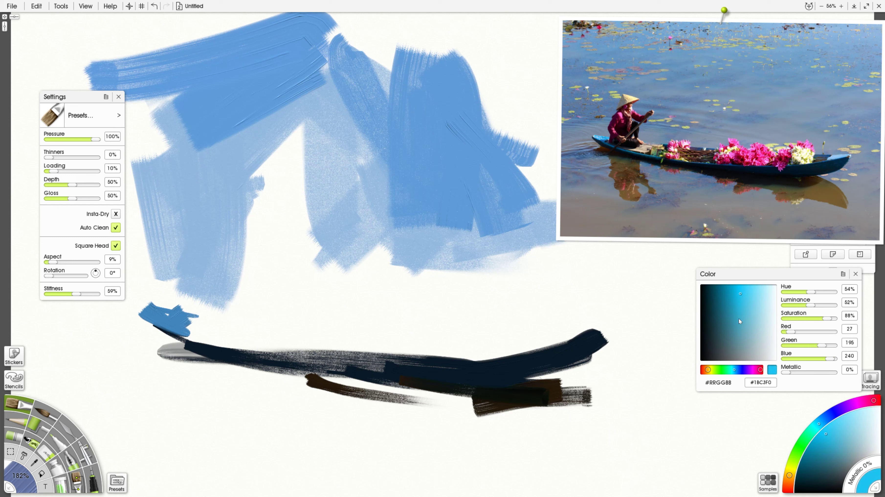
{"action": "left_click", "coordinate": [735, 370]}
{"action": "mouse_move", "coordinate": [195, 328]}
{"action": "left_mouse_down"}
{"action": "mouse_move", "coordinate": [221, 338]}
{"action": "mouse_move", "coordinate": [188, 318]}
{"action": "mouse_move", "coordinate": [193, 326]}
{"action": "mouse_move", "coordinate": [167, 320]}
{"action": "left_mouse_up"}
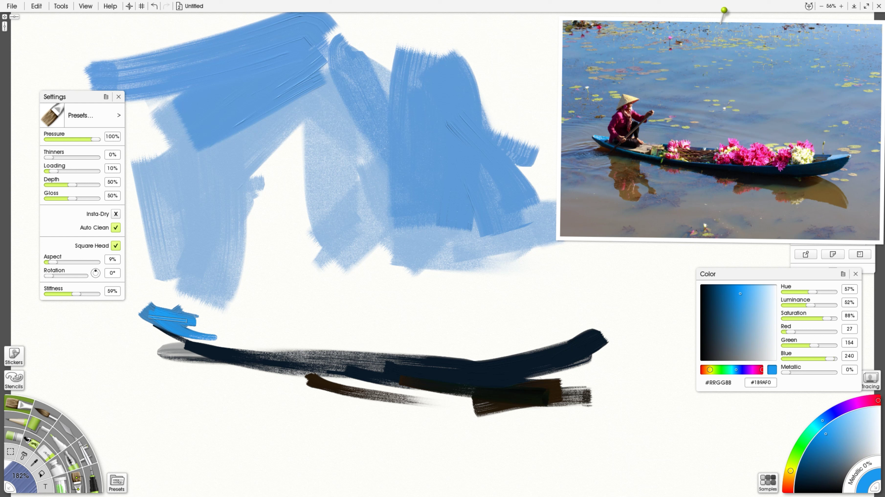
Sample grey-blue water from the reference photo and paint it around the boat's bright blue tip.
{"action": "left_click", "coordinate": [594, 137], "text": "alt"}
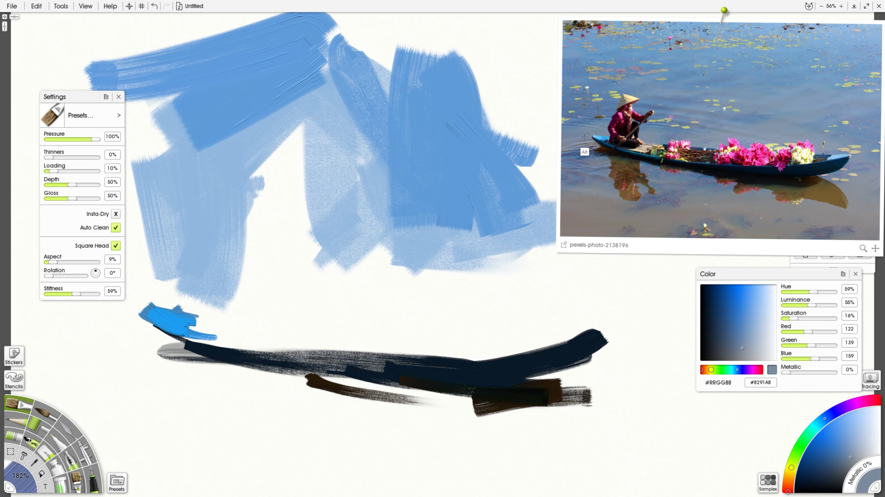
{"action": "left_click", "coordinate": [576, 147], "text": "alt"}
{"action": "left_click_drag", "start_coordinate": [127, 325], "coordinate": [120, 310]}
{"action": "mouse_move", "coordinate": [118, 339]}
{"action": "left_mouse_down"}
{"action": "mouse_move", "coordinate": [162, 332]}
{"action": "mouse_move", "coordinate": [123, 308]}
{"action": "mouse_move", "coordinate": [161, 291]}
{"action": "mouse_move", "coordinate": [130, 319]}
{"action": "mouse_move", "coordinate": [148, 299]}
{"action": "mouse_move", "coordinate": [205, 317]}
{"action": "left_mouse_up"}
{"action": "key", "text": "ctrl+z"}
{"action": "mouse_move", "coordinate": [173, 273]}
{"action": "left_mouse_down"}
{"action": "mouse_move", "coordinate": [150, 299]}
{"action": "mouse_move", "coordinate": [195, 311]}
{"action": "left_mouse_up"}
{"action": "left_click", "coordinate": [238, 294]}
Paint a light blue highlight along the far bow and pick dark blue from the photo's bow for its side.
{"action": "left_click", "coordinate": [182, 322], "text": "alt"}
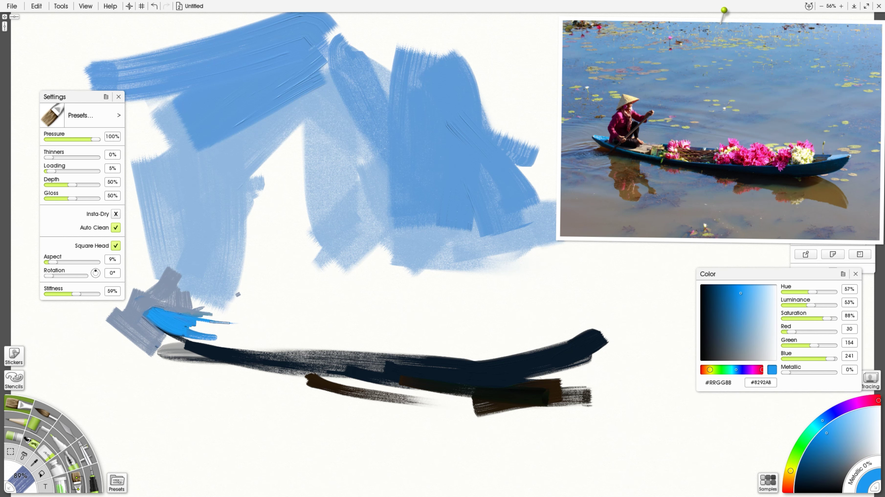
{"action": "left_click_drag", "start_coordinate": [745, 309], "coordinate": [752, 304]}
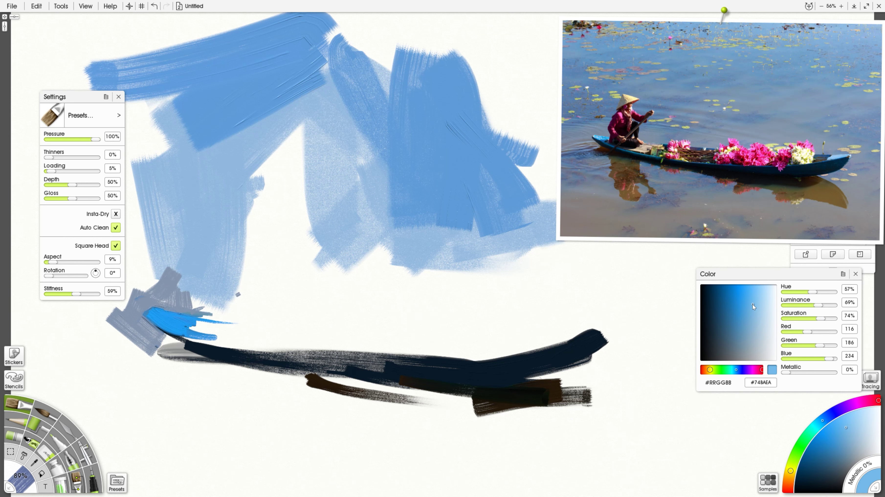
{"action": "left_click_drag", "start_coordinate": [737, 369], "coordinate": [733, 370]}
{"action": "mouse_move", "coordinate": [597, 328]}
{"action": "left_mouse_down"}
{"action": "mouse_move", "coordinate": [550, 343]}
{"action": "mouse_move", "coordinate": [610, 332]}
{"action": "mouse_move", "coordinate": [579, 361]}
{"action": "mouse_move", "coordinate": [608, 332]}
{"action": "mouse_move", "coordinate": [504, 366]}
{"action": "left_mouse_up"}
{"action": "left_click", "coordinate": [738, 370]}
{"action": "left_click", "coordinate": [833, 171]}
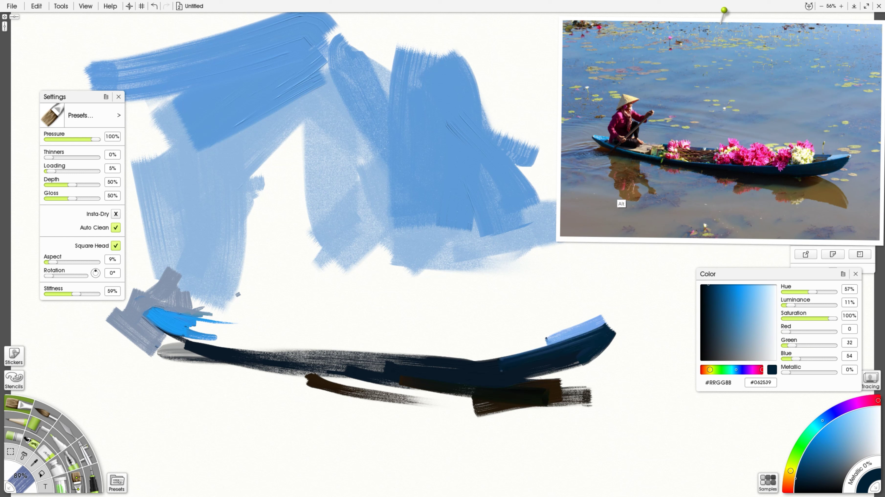
Darken the hull with colors sampled from the reference photo and add dark reddish-brown flower marks above its middle.
{"action": "left_click", "coordinate": [655, 161], "text": "alt"}
{"action": "mouse_move", "coordinate": [190, 346]}
{"action": "left_mouse_down"}
{"action": "mouse_move", "coordinate": [240, 353]}
{"action": "mouse_move", "coordinate": [179, 342]}
{"action": "mouse_move", "coordinate": [352, 366]}
{"action": "mouse_move", "coordinate": [477, 373]}
{"action": "left_mouse_up"}
{"action": "left_click_drag", "start_coordinate": [292, 359], "coordinate": [422, 362]}
{"action": "left_click", "coordinate": [733, 163], "text": "alt"}
{"action": "left_click_drag", "start_coordinate": [428, 345], "coordinate": [447, 358]}
{"action": "left_click_drag", "start_coordinate": [498, 346], "coordinate": [484, 358]}
{"action": "left_click", "coordinate": [510, 353]}
Sample grey-blue water from the photo near the bow and brush it around and above the painted bow.
{"action": "left_click", "coordinate": [816, 165], "text": "alt"}
{"action": "mouse_move", "coordinate": [531, 341]}
{"action": "left_mouse_down"}
{"action": "mouse_move", "coordinate": [546, 343]}
{"action": "mouse_move", "coordinate": [516, 343]}
{"action": "mouse_move", "coordinate": [621, 318]}
{"action": "mouse_move", "coordinate": [496, 328]}
{"action": "left_mouse_up"}
{"action": "left_click", "coordinate": [829, 158], "text": "alt"}
{"action": "left_click_drag", "start_coordinate": [496, 328], "coordinate": [632, 314]}
{"action": "mouse_move", "coordinate": [632, 314]}
{"action": "left_mouse_down"}
{"action": "mouse_move", "coordinate": [585, 317]}
{"action": "mouse_move", "coordinate": [640, 313]}
{"action": "left_mouse_up"}
{"action": "left_click_drag", "start_coordinate": [512, 306], "coordinate": [502, 288]}
{"action": "left_click_drag", "start_coordinate": [544, 309], "coordinate": [566, 296]}
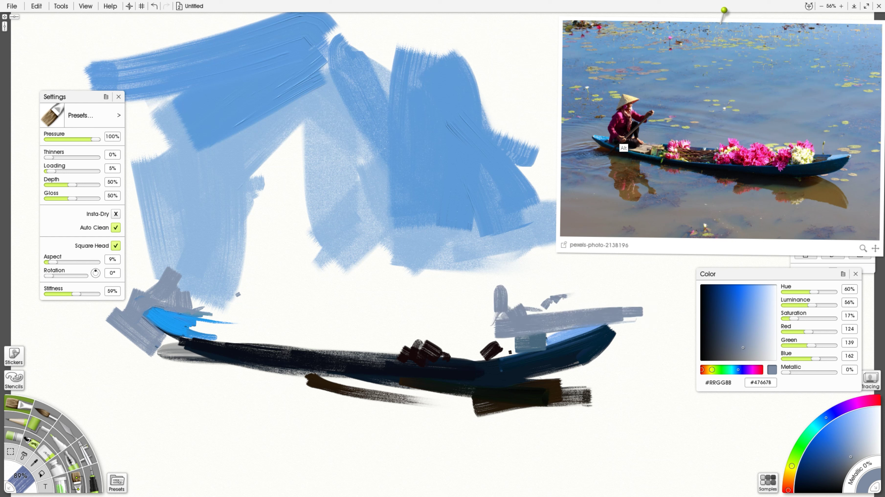
Block in the seated rower's legs with near-black strokes above the hull, sampling from the photo.
{"action": "left_click", "coordinate": [623, 148], "text": "alt"}
{"action": "mouse_move", "coordinate": [218, 331]}
{"action": "left_mouse_down"}
{"action": "mouse_move", "coordinate": [234, 307]}
{"action": "mouse_move", "coordinate": [255, 333]}
{"action": "mouse_move", "coordinate": [225, 330]}
{"action": "mouse_move", "coordinate": [224, 303]}
{"action": "mouse_move", "coordinate": [219, 332]}
{"action": "left_mouse_up"}
{"action": "mouse_move", "coordinate": [253, 281]}
{"action": "left_mouse_down"}
{"action": "mouse_move", "coordinate": [235, 331]}
{"action": "mouse_move", "coordinate": [255, 341]}
{"action": "mouse_move", "coordinate": [264, 335]}
{"action": "left_mouse_up"}
{"action": "left_click", "coordinate": [707, 344]}
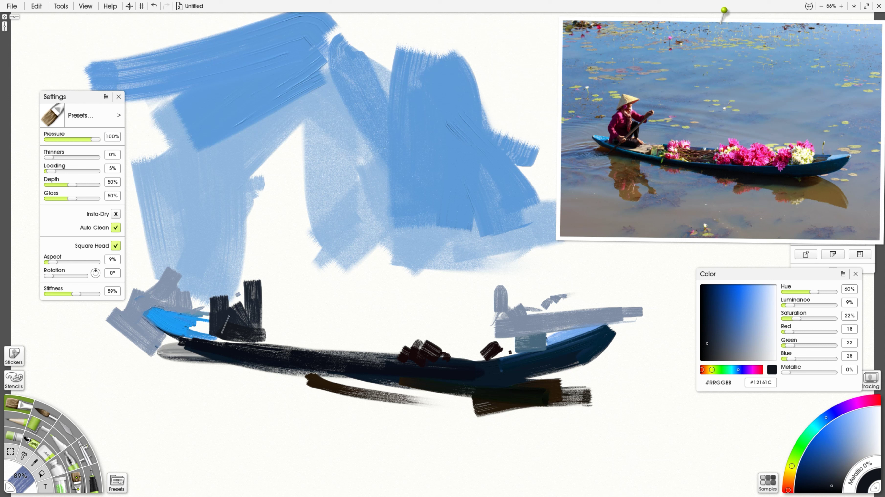
Mix a dark purple and paint the rower's jacket and the shape of the shoulder above the legs.
{"action": "left_click", "coordinate": [754, 372]}
{"action": "left_click", "coordinate": [717, 329]}
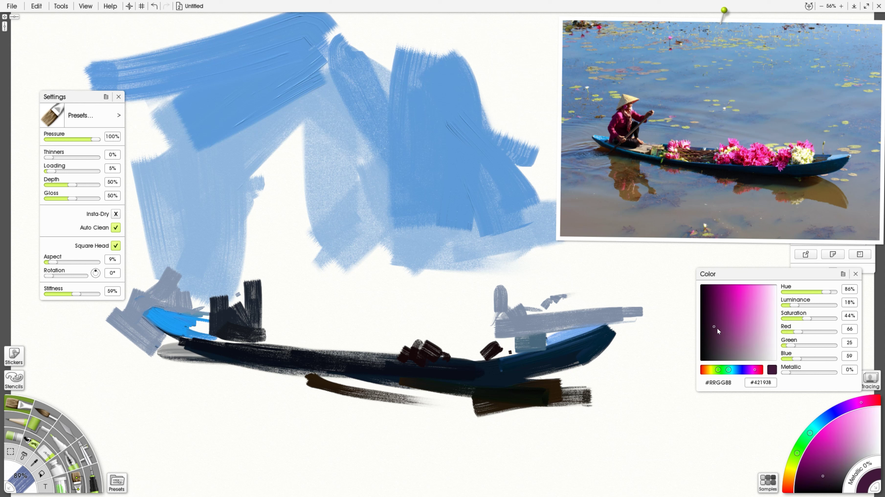
{"action": "mouse_move", "coordinate": [211, 315]}
{"action": "left_mouse_down"}
{"action": "mouse_move", "coordinate": [235, 276]}
{"action": "mouse_move", "coordinate": [235, 296]}
{"action": "mouse_move", "coordinate": [216, 298]}
{"action": "mouse_move", "coordinate": [210, 326]}
{"action": "mouse_move", "coordinate": [221, 310]}
{"action": "left_mouse_up"}
{"action": "left_click", "coordinate": [712, 335]}
{"action": "mouse_move", "coordinate": [216, 278]}
{"action": "left_mouse_down"}
{"action": "mouse_move", "coordinate": [210, 325]}
{"action": "mouse_move", "coordinate": [222, 315]}
{"action": "left_mouse_up"}
{"action": "mouse_move", "coordinate": [212, 257]}
{"action": "left_mouse_down"}
{"action": "mouse_move", "coordinate": [225, 276]}
{"action": "mouse_move", "coordinate": [233, 268]}
{"action": "mouse_move", "coordinate": [209, 259]}
{"action": "mouse_move", "coordinate": [243, 242]}
{"action": "left_mouse_up"}
Paint the rower's conical hat above the jacket with a smaller brush, replacing the first brown stroke.
{"action": "left_click", "coordinate": [705, 370]}
{"action": "left_click", "coordinate": [717, 329]}
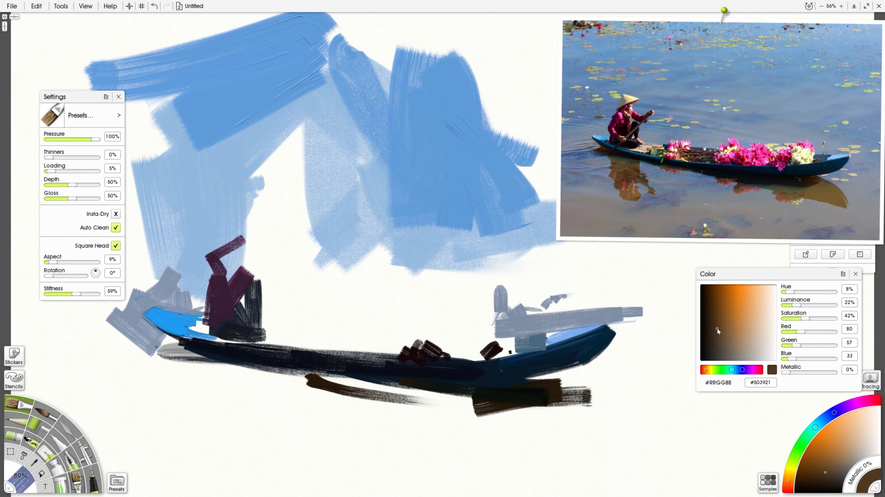
{"action": "left_click_drag", "start_coordinate": [215, 256], "coordinate": [211, 259]}
{"action": "left_click", "coordinate": [716, 310]}
{"action": "left_click", "coordinate": [707, 321]}
{"action": "left_click", "coordinate": [729, 352]}
{"action": "key", "text": "ctrl+z"}
{"action": "left_click_drag", "start_coordinate": [329, 308], "coordinate": [307, 270], "text": "shift"}
{"action": "left_click_drag", "start_coordinate": [214, 233], "coordinate": [209, 257]}
{"action": "mouse_move", "coordinate": [214, 234]}
{"action": "left_mouse_down"}
{"action": "mouse_move", "coordinate": [222, 253]}
{"action": "mouse_move", "coordinate": [242, 239]}
{"action": "mouse_move", "coordinate": [243, 225]}
{"action": "mouse_move", "coordinate": [249, 230]}
{"action": "mouse_move", "coordinate": [198, 262]}
{"action": "left_mouse_up"}
Refine the hat with straw tones sampled from the photo and paint blue water behind it.
{"action": "left_click", "coordinate": [630, 103]}
{"action": "left_click", "coordinate": [279, 202], "text": "alt"}
{"action": "left_click", "coordinate": [632, 106]}
{"action": "mouse_move", "coordinate": [202, 221]}
{"action": "left_mouse_down"}
{"action": "mouse_move", "coordinate": [159, 260]}
{"action": "mouse_move", "coordinate": [201, 188]}
{"action": "mouse_move", "coordinate": [188, 240]}
{"action": "mouse_move", "coordinate": [226, 209]}
{"action": "mouse_move", "coordinate": [212, 223]}
{"action": "left_mouse_up"}
{"action": "left_click", "coordinate": [195, 191], "text": "alt"}
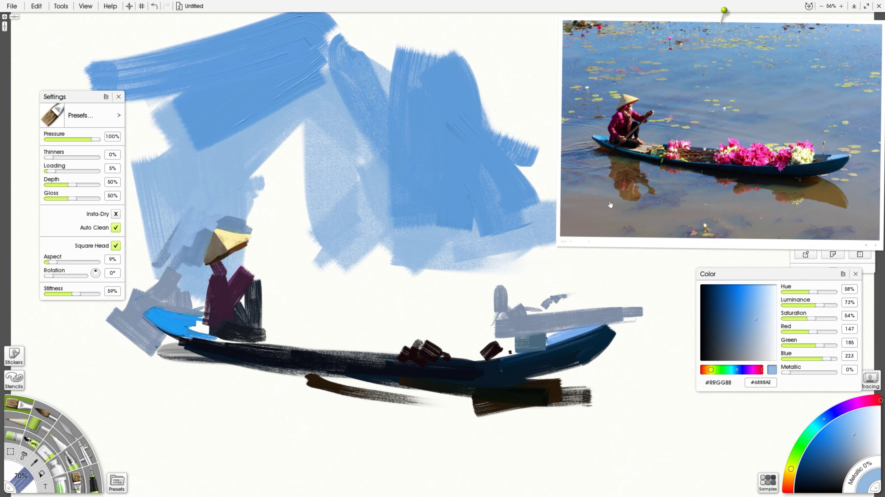
Paint the rower's reddish-brown face and pink scarf with colors sampled from the reference photo.
{"action": "left_click", "coordinate": [621, 133]}
{"action": "mouse_move", "coordinate": [218, 269]}
{"action": "left_mouse_down"}
{"action": "mouse_move", "coordinate": [229, 284]}
{"action": "mouse_move", "coordinate": [255, 261]}
{"action": "mouse_move", "coordinate": [263, 273]}
{"action": "mouse_move", "coordinate": [238, 250]}
{"action": "left_mouse_up"}
{"action": "left_click", "coordinate": [628, 123]}
{"action": "left_click", "coordinate": [624, 131]}
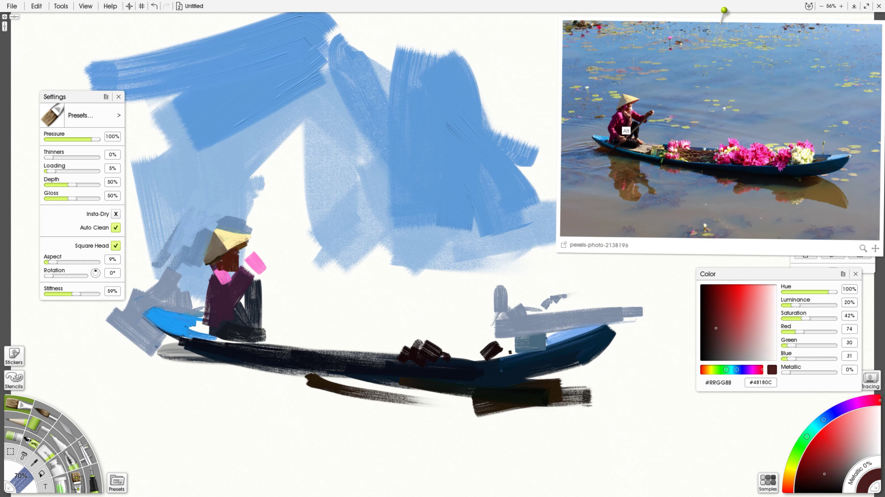
{"action": "left_click", "coordinate": [630, 132]}
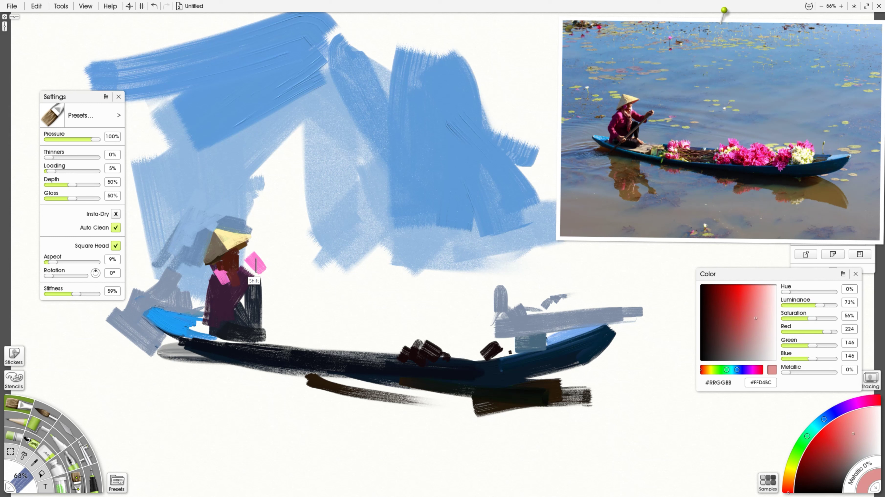
{"action": "left_click_drag", "start_coordinate": [241, 286], "coordinate": [243, 315]}
Reinforce the rower's bent legs in near-black and add the brown foot, sampling colors from the photo.
{"action": "left_click", "coordinate": [633, 140]}
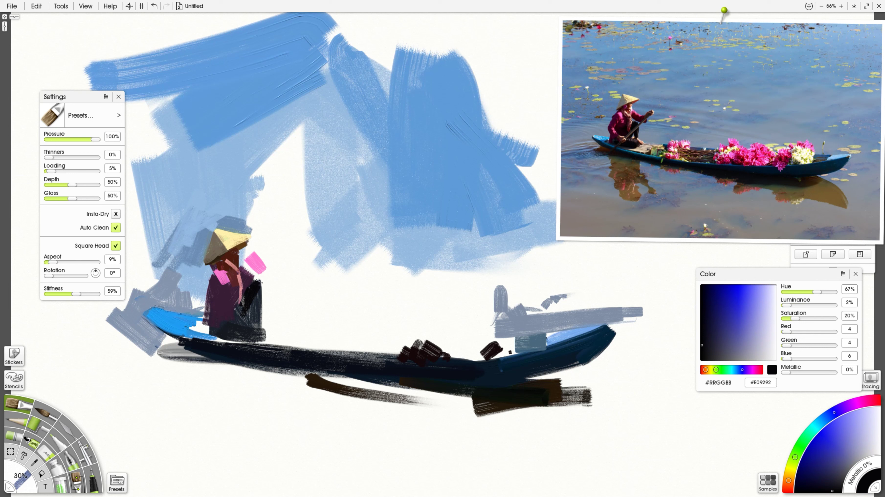
{"action": "left_click_drag", "start_coordinate": [264, 286], "coordinate": [261, 329]}
{"action": "left_click", "coordinate": [624, 154]}
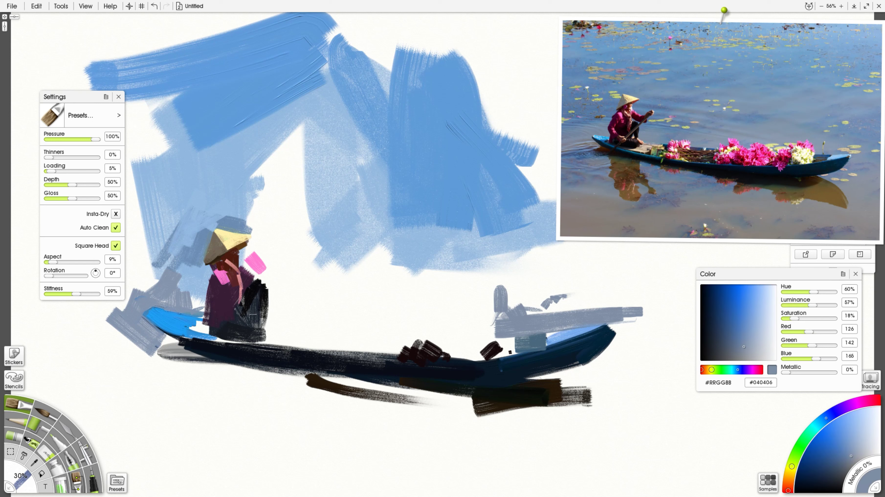
{"action": "left_click", "coordinate": [639, 158]}
{"action": "left_click_drag", "start_coordinate": [256, 326], "coordinate": [277, 340]}
Paint the rower's outstretched dark maroon arm and orange-brown hand with colors sampled from the photo.
{"action": "left_click", "coordinate": [641, 134]}
{"action": "left_click_drag", "start_coordinate": [260, 269], "coordinate": [266, 284]}
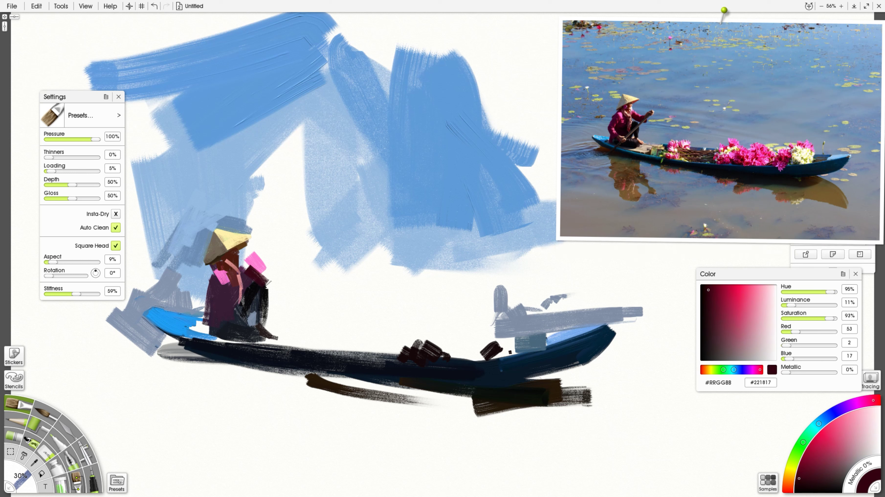
{"action": "left_click", "coordinate": [650, 127], "text": "alt"}
{"action": "left_click_drag", "start_coordinate": [284, 260], "coordinate": [283, 269]}
{"action": "left_click", "coordinate": [643, 121], "text": "alt"}
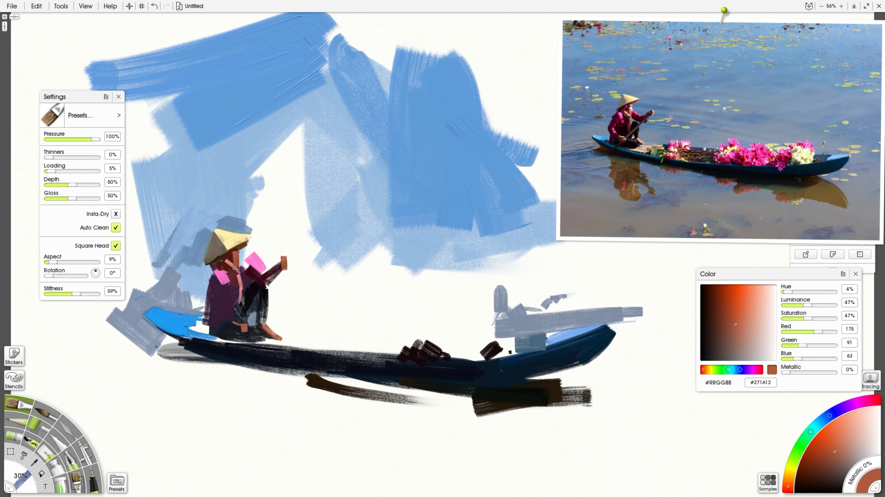
Shade the rower's jacket with dark reds and near-black sampled from the photo and the painting.
{"action": "left_click", "coordinate": [612, 129], "text": "alt"}
{"action": "left_click", "coordinate": [621, 124], "text": "alt"}
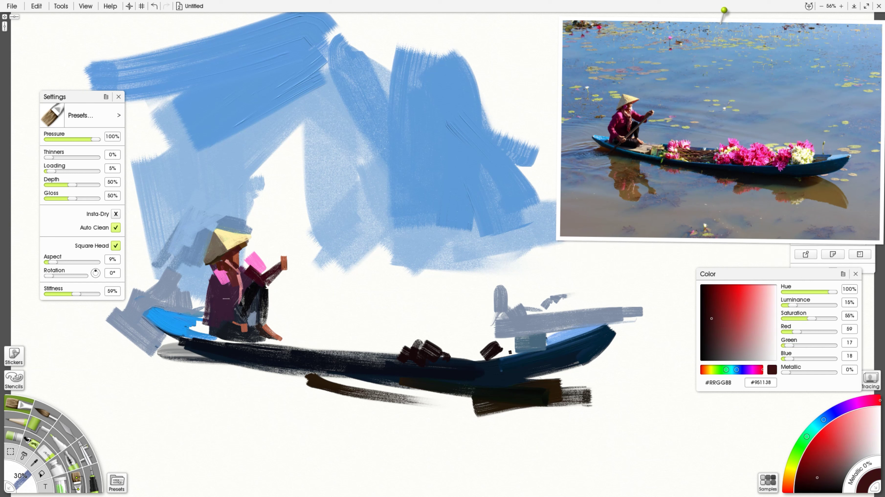
{"action": "left_click", "coordinate": [227, 304], "text": "alt"}
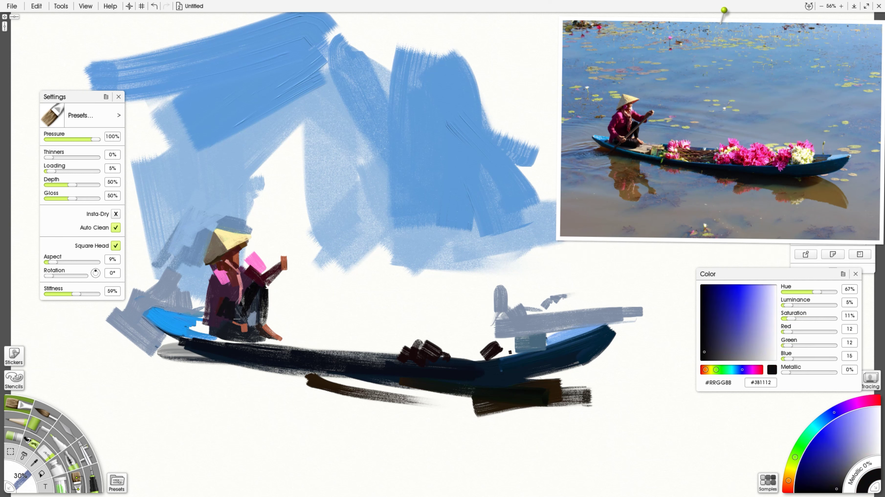
Refine the hat's brim with its sampled yellow and trim its outline with the surrounding blue.
{"action": "left_click", "coordinate": [231, 244], "text": "alt"}
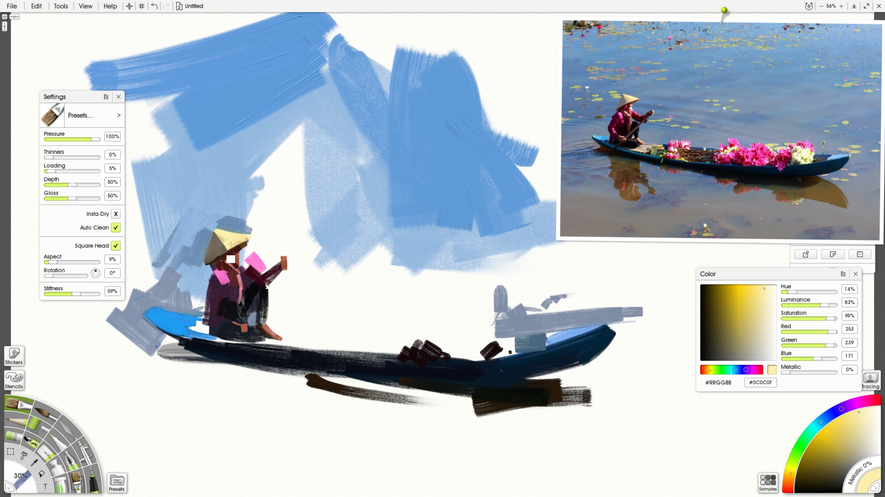
{"action": "left_click", "coordinate": [220, 267], "text": "alt"}
{"action": "left_click", "coordinate": [205, 268], "text": "alt"}
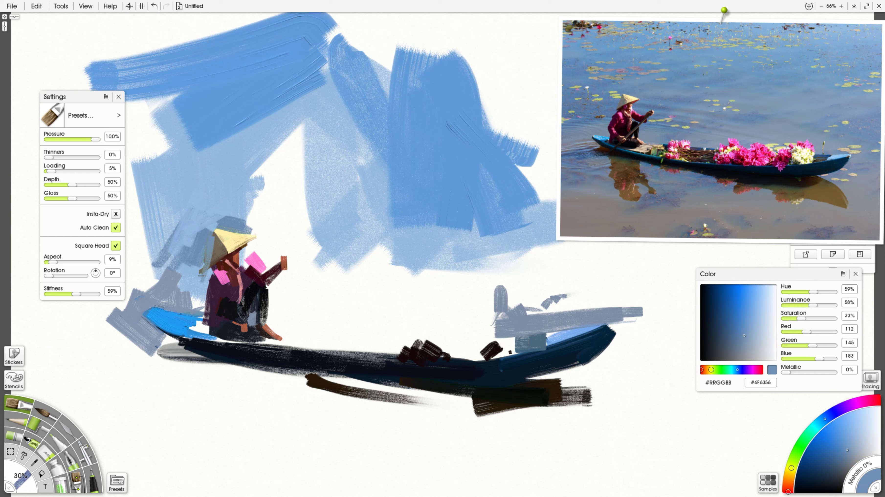
{"action": "left_click", "coordinate": [233, 220], "text": "alt"}
Paint the dark paddle running diagonally from the rower's hand down across the hull.
{"action": "left_click", "coordinate": [248, 328], "text": "alt"}
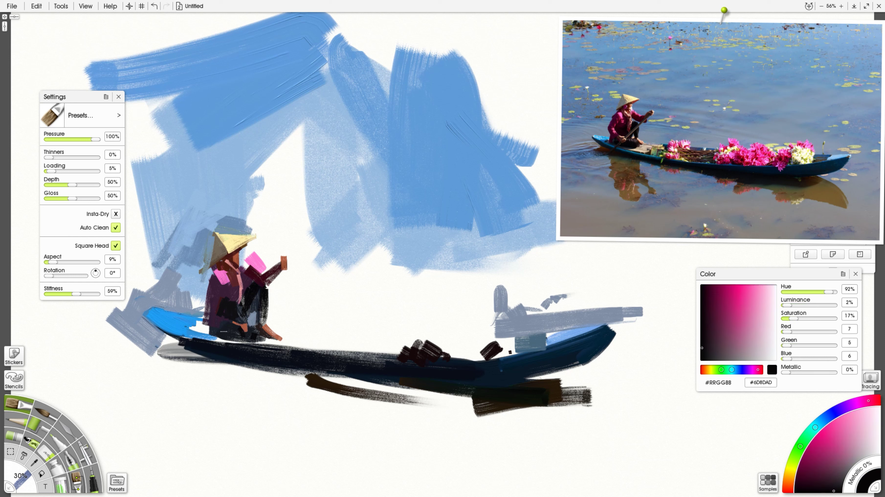
{"action": "left_click_drag", "start_coordinate": [283, 264], "coordinate": [246, 307]}
{"action": "left_click", "coordinate": [629, 151], "text": "alt"}
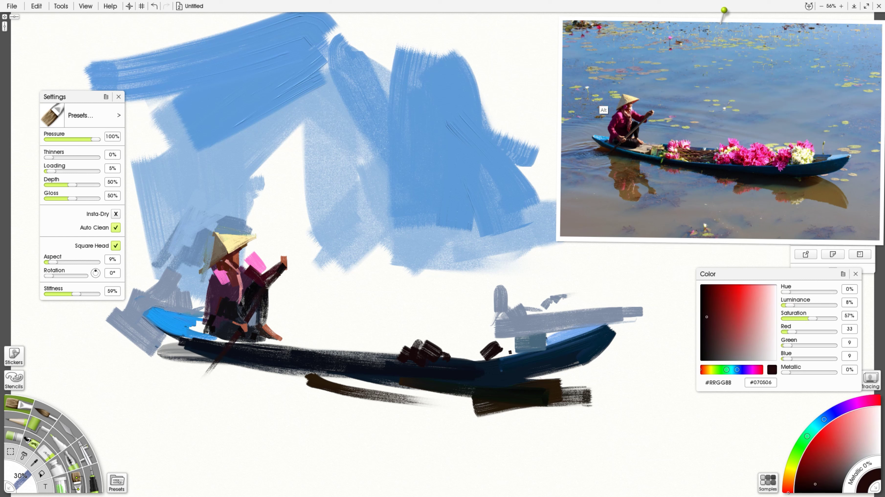
Refine the rower's jacket and pink shoulder, and brush sampled blue water beside the hat.
{"action": "left_click", "coordinate": [613, 136]}
{"action": "mouse_move", "coordinate": [239, 263]}
{"action": "left_mouse_down"}
{"action": "mouse_move", "coordinate": [259, 272]}
{"action": "mouse_move", "coordinate": [255, 249]}
{"action": "mouse_move", "coordinate": [268, 235]}
{"action": "left_mouse_up"}
{"action": "left_click", "coordinate": [256, 266], "text": "alt"}
{"action": "left_click", "coordinate": [636, 109], "text": "alt"}
{"action": "left_click_drag", "start_coordinate": [241, 221], "coordinate": [263, 223]}
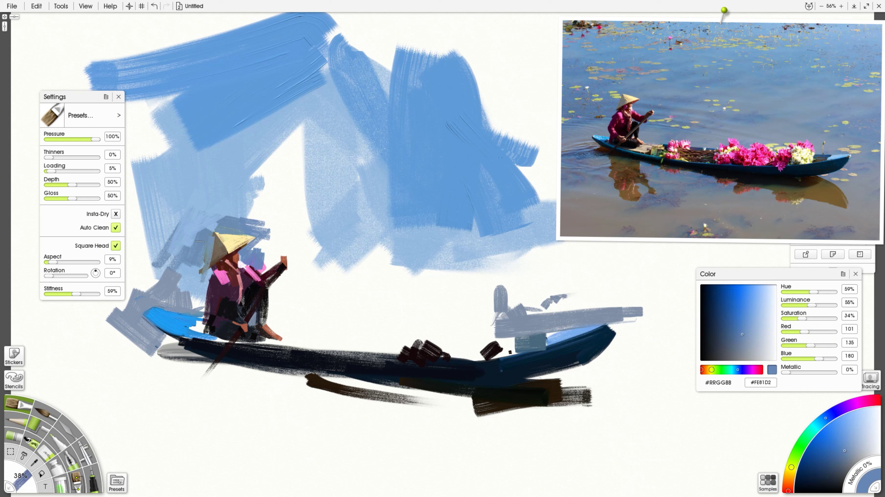
Add yellow-green lily pad dabs above the hat and pick up the nearby water blue.
{"action": "left_click", "coordinate": [620, 113], "text": "alt"}
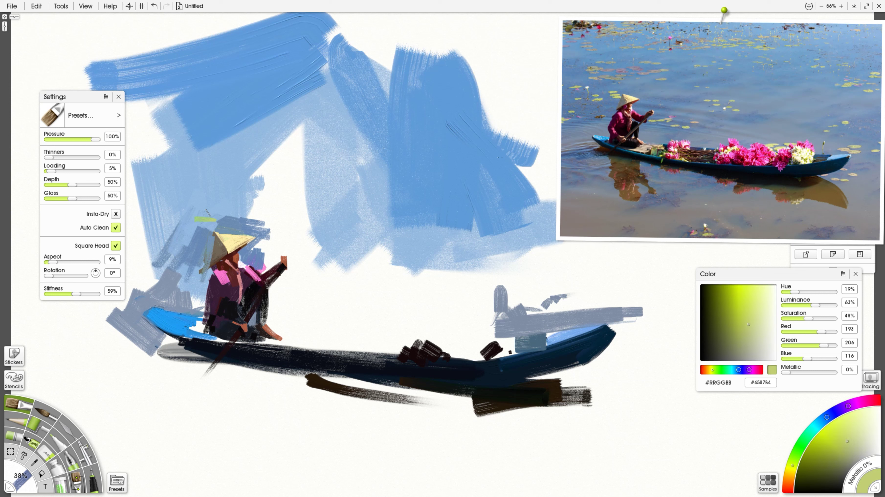
{"action": "left_click_drag", "start_coordinate": [209, 211], "coordinate": [218, 211]}
{"action": "left_click", "coordinate": [224, 227], "text": "alt"}
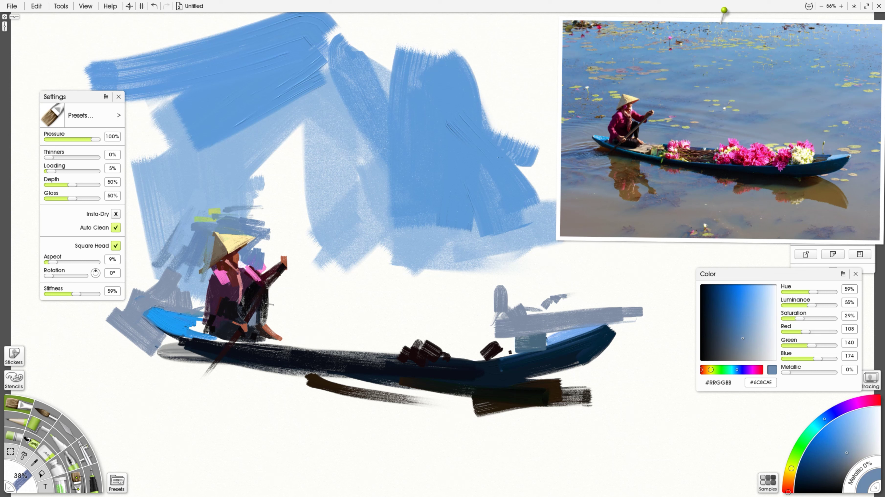
Paint grey-blue and muted violet water strokes between the rower's knees and the hull with sampled colors.
{"action": "left_click", "coordinate": [647, 132]}
{"action": "left_click_drag", "start_coordinate": [292, 307], "coordinate": [290, 324]}
{"action": "left_click_drag", "start_coordinate": [281, 296], "coordinate": [271, 325]}
{"action": "left_click_drag", "start_coordinate": [729, 374], "coordinate": [737, 372]}
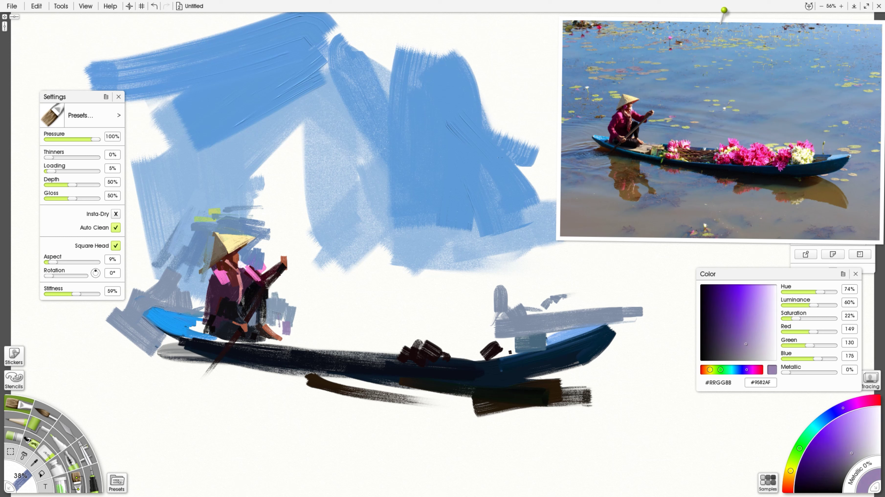
{"action": "left_click", "coordinate": [738, 351]}
{"action": "mouse_move", "coordinate": [281, 310]}
{"action": "left_mouse_down"}
{"action": "mouse_move", "coordinate": [276, 329]}
{"action": "mouse_move", "coordinate": [340, 308]}
{"action": "left_mouse_up"}
{"action": "left_click", "coordinate": [654, 156]}
{"action": "left_click", "coordinate": [288, 314], "text": "alt"}
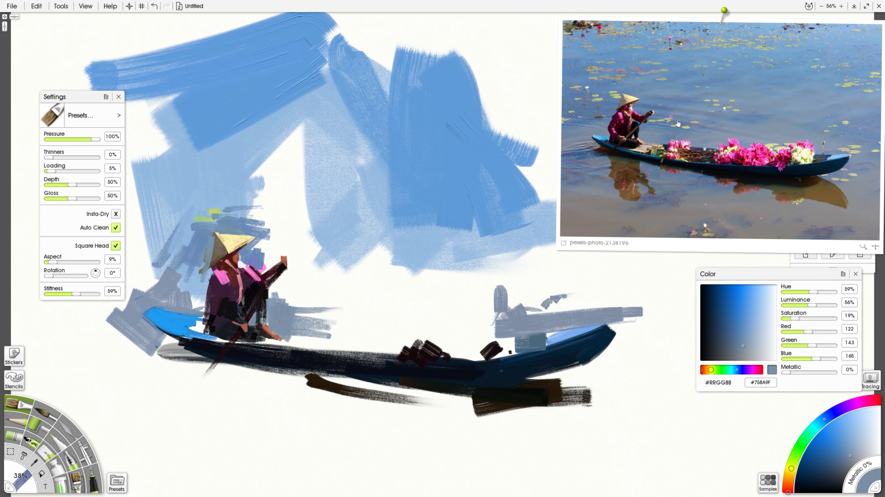
Brush broad blue and slate-blue water strokes above the rower across the upper background, using a larger brush.
{"action": "left_click", "coordinate": [641, 102], "text": "alt"}
{"action": "left_click_drag", "start_coordinate": [299, 209], "coordinate": [273, 243]}
{"action": "left_click_drag", "start_coordinate": [245, 215], "coordinate": [366, 171]}
{"action": "left_click_drag", "start_coordinate": [296, 174], "coordinate": [219, 194]}
{"action": "left_click_drag", "start_coordinate": [308, 140], "coordinate": [230, 168]}
{"action": "left_click_drag", "start_coordinate": [344, 106], "coordinate": [207, 145]}
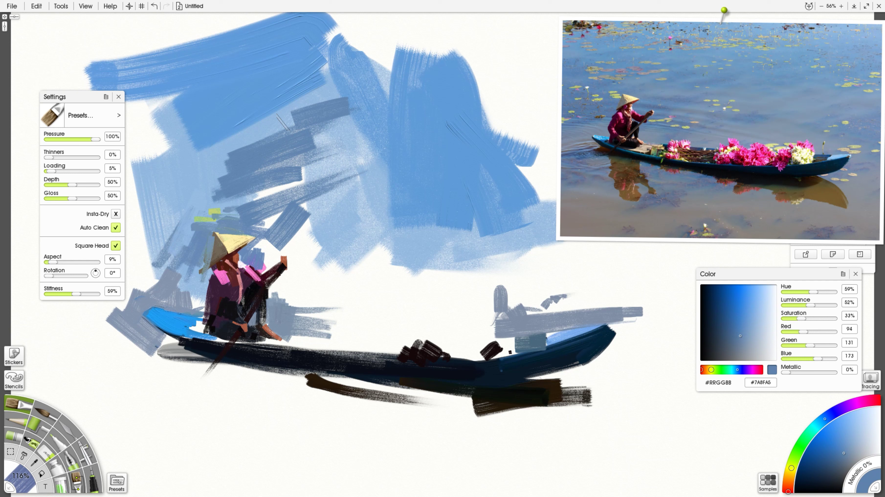
{"action": "left_click_drag", "start_coordinate": [370, 64], "coordinate": [188, 129]}
{"action": "left_click_drag", "start_coordinate": [188, 129], "coordinate": [431, 28]}
{"action": "left_click_drag", "start_coordinate": [273, 184], "coordinate": [332, 226]}
{"action": "mouse_move", "coordinate": [250, 195]}
{"action": "left_mouse_down"}
{"action": "mouse_move", "coordinate": [312, 235]}
{"action": "mouse_move", "coordinate": [278, 228]}
{"action": "left_mouse_up"}
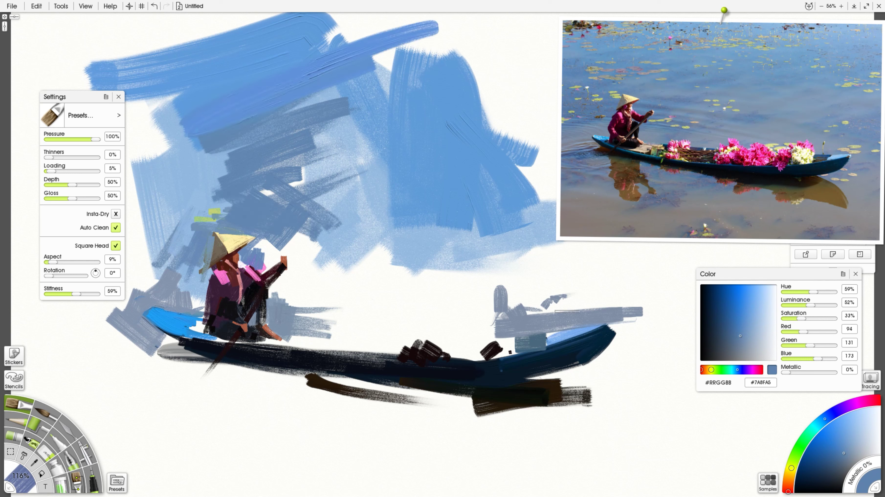
Blend the blue background strokes above the boat with the palette knife.
{"action": "left_click", "coordinate": [63, 433]}
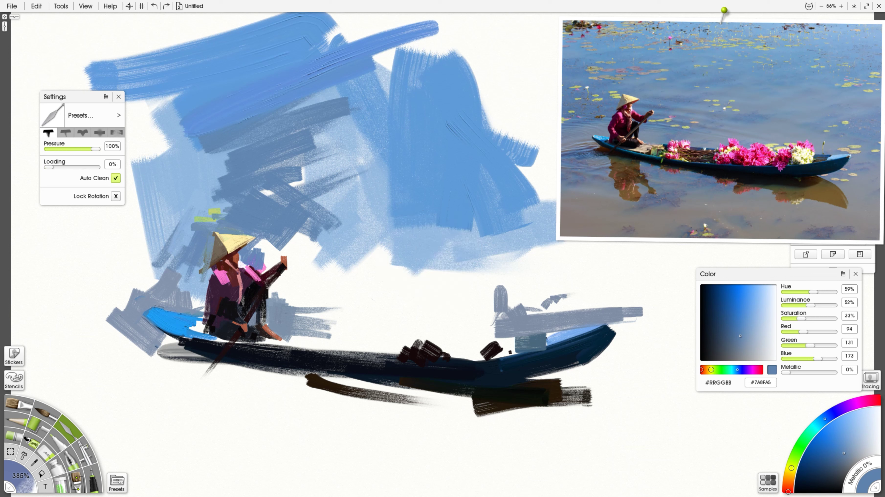
{"action": "mouse_move", "coordinate": [248, 142]}
{"action": "left_mouse_down"}
{"action": "mouse_move", "coordinate": [167, 63]}
{"action": "mouse_move", "coordinate": [543, 185]}
{"action": "mouse_move", "coordinate": [507, 92]}
{"action": "mouse_move", "coordinate": [568, 71]}
{"action": "mouse_move", "coordinate": [547, 219]}
{"action": "left_mouse_up"}
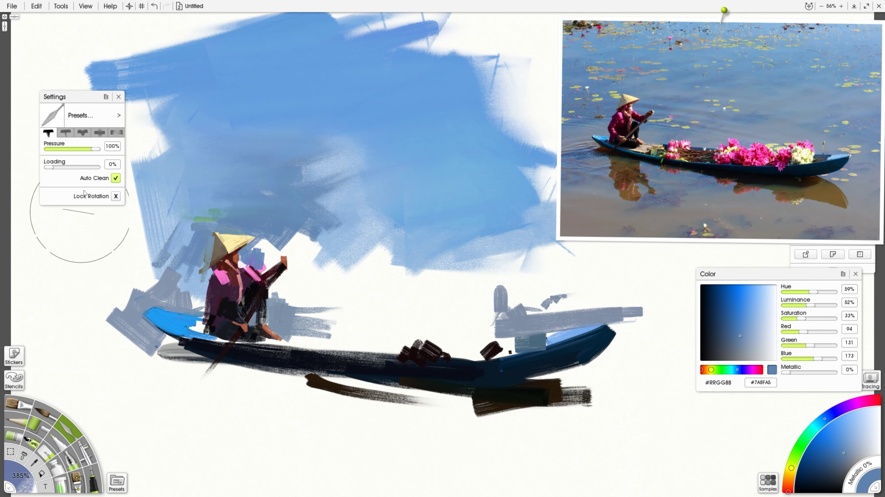
Set the palette knife's loading to 100%, reduce its size and deepen the rower's legs with near-black sampled from the reference.
{"action": "left_click_drag", "start_coordinate": [48, 167], "coordinate": [101, 167]}
{"action": "left_click_drag", "start_coordinate": [295, 184], "coordinate": [252, 215], "text": "shift"}
{"action": "left_click", "coordinate": [632, 142]}
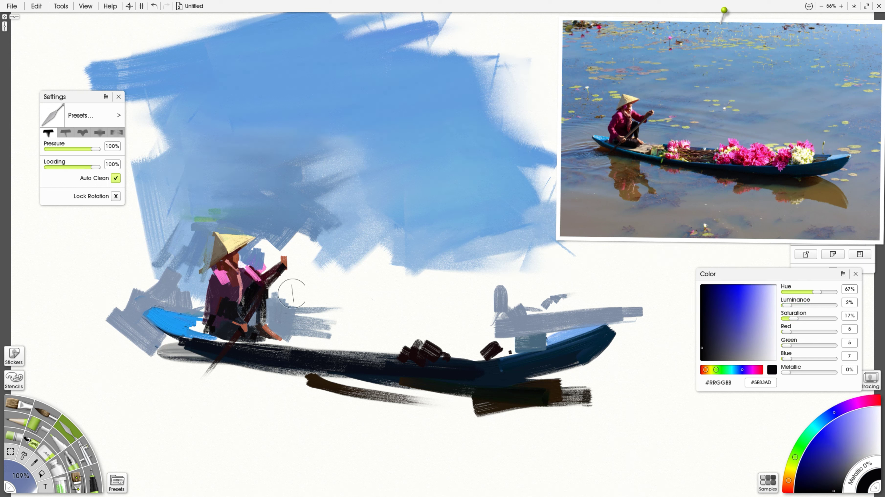
{"action": "left_click_drag", "start_coordinate": [262, 308], "coordinate": [261, 322]}
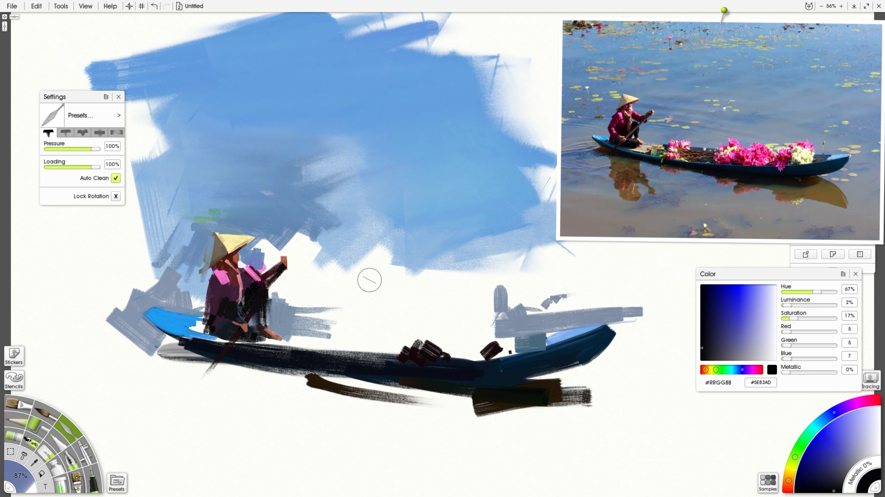
Paint the boat interior ahead of the rower with beige, turquoise, pink and maroon knife strokes sampled from the reference.
{"action": "left_click", "coordinate": [642, 167]}
{"action": "mouse_move", "coordinate": [300, 331]}
{"action": "left_mouse_down"}
{"action": "mouse_move", "coordinate": [272, 344]}
{"action": "mouse_move", "coordinate": [307, 353]}
{"action": "mouse_move", "coordinate": [290, 350]}
{"action": "mouse_move", "coordinate": [328, 340]}
{"action": "mouse_move", "coordinate": [382, 348]}
{"action": "left_mouse_up"}
{"action": "left_click", "coordinate": [658, 167]}
{"action": "left_click", "coordinate": [649, 168]}
{"action": "left_click", "coordinate": [670, 159]}
{"action": "left_click", "coordinate": [698, 169]}
Lay grey-blue water knife strokes around the rower's arms, back and hat with colors sampled from the reference.
{"action": "left_click", "coordinate": [657, 134]}
{"action": "mouse_move", "coordinate": [303, 265]}
{"action": "left_mouse_down"}
{"action": "mouse_move", "coordinate": [301, 292]}
{"action": "mouse_move", "coordinate": [292, 257]}
{"action": "mouse_move", "coordinate": [323, 244]}
{"action": "mouse_move", "coordinate": [340, 286]}
{"action": "mouse_move", "coordinate": [304, 308]}
{"action": "mouse_move", "coordinate": [286, 279]}
{"action": "mouse_move", "coordinate": [280, 286]}
{"action": "mouse_move", "coordinate": [261, 270]}
{"action": "mouse_move", "coordinate": [281, 242]}
{"action": "mouse_move", "coordinate": [257, 254]}
{"action": "left_mouse_up"}
{"action": "left_click", "coordinate": [640, 127]}
{"action": "left_click", "coordinate": [587, 155]}
{"action": "mouse_move", "coordinate": [156, 285]}
{"action": "left_mouse_down"}
{"action": "mouse_move", "coordinate": [197, 293]}
{"action": "mouse_move", "coordinate": [152, 284]}
{"action": "left_mouse_up"}
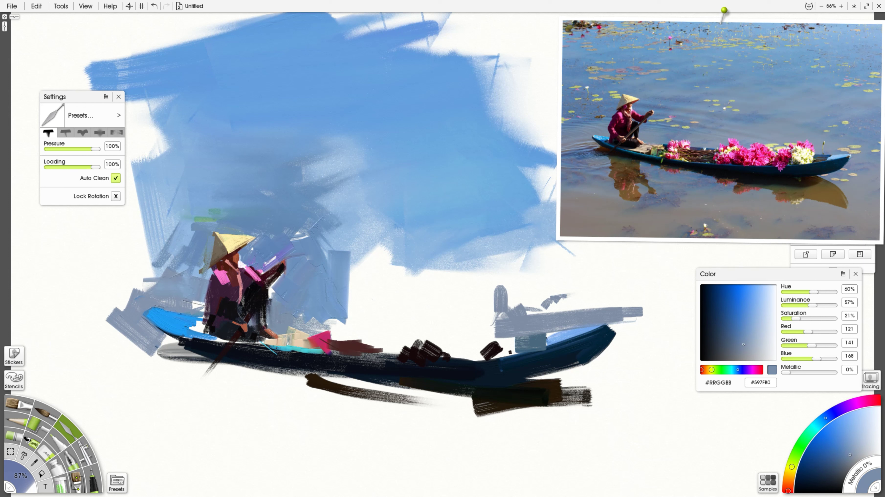
{"action": "left_click_drag", "start_coordinate": [168, 246], "coordinate": [119, 302]}
{"action": "mouse_move", "coordinate": [250, 257]}
{"action": "left_mouse_down"}
{"action": "mouse_move", "coordinate": [257, 246]}
{"action": "mouse_move", "coordinate": [213, 234]}
{"action": "left_mouse_up"}
Add small beige and turquoise knife touches at the rower's hand and the boat's inner edge, using sampled colors.
{"action": "left_click", "coordinate": [635, 107]}
{"action": "key", "text": "ctrl+plus"}
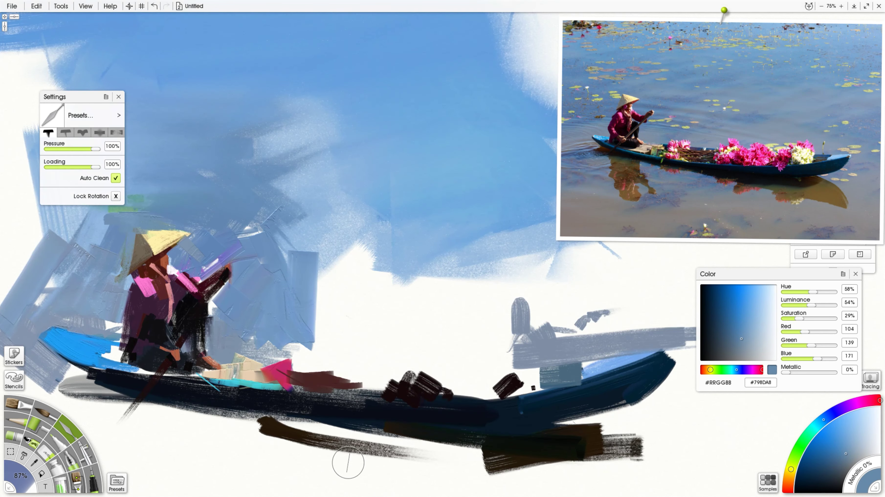
{"action": "left_click_drag", "start_coordinate": [348, 464], "coordinate": [505, 453]}
{"action": "left_click", "coordinate": [621, 133], "text": "alt"}
{"action": "mouse_move", "coordinate": [314, 306]}
{"action": "left_mouse_down"}
{"action": "mouse_move", "coordinate": [328, 332]}
{"action": "mouse_move", "coordinate": [305, 356]}
{"action": "mouse_move", "coordinate": [343, 343]}
{"action": "left_mouse_up"}
{"action": "left_click", "coordinate": [317, 326], "text": "alt"}
{"action": "left_click", "coordinate": [368, 359], "text": "alt"}
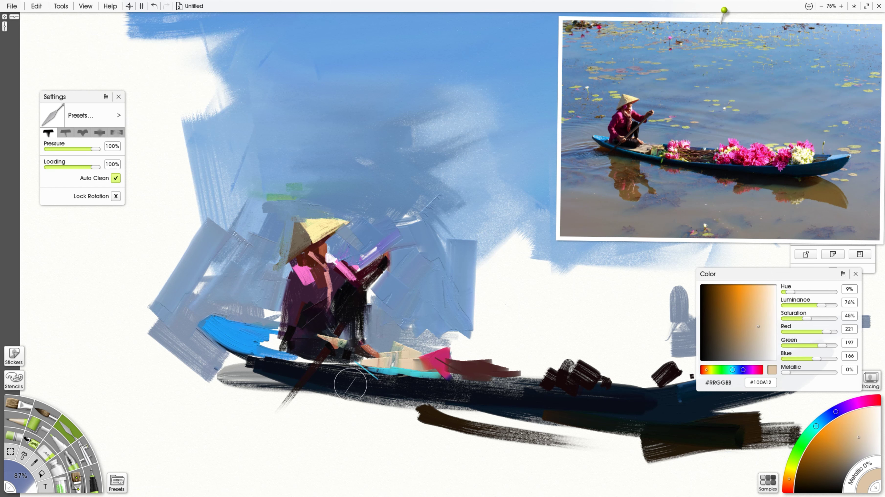
Refine the hat's shaded side and cover the green dabs above it with sampled water blue.
{"action": "mouse_move", "coordinate": [303, 222]}
{"action": "left_mouse_down"}
{"action": "mouse_move", "coordinate": [316, 233]}
{"action": "mouse_move", "coordinate": [294, 253]}
{"action": "left_mouse_up"}
{"action": "left_click", "coordinate": [306, 241], "text": "alt"}
{"action": "left_click", "coordinate": [281, 238], "text": "alt"}
{"action": "left_click", "coordinate": [305, 244], "text": "alt"}
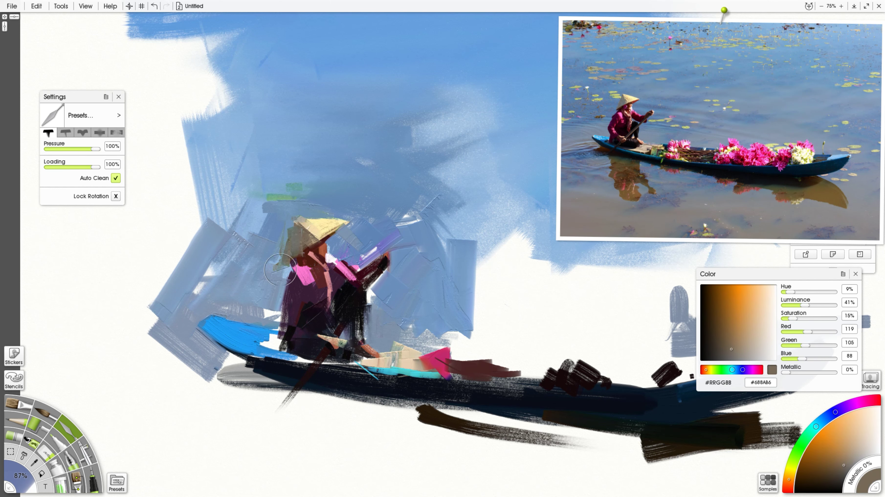
{"action": "left_click", "coordinate": [291, 220], "text": "alt"}
{"action": "mouse_move", "coordinate": [268, 218]}
{"action": "left_mouse_down"}
{"action": "mouse_move", "coordinate": [249, 197]}
{"action": "mouse_move", "coordinate": [283, 178]}
{"action": "left_mouse_up"}
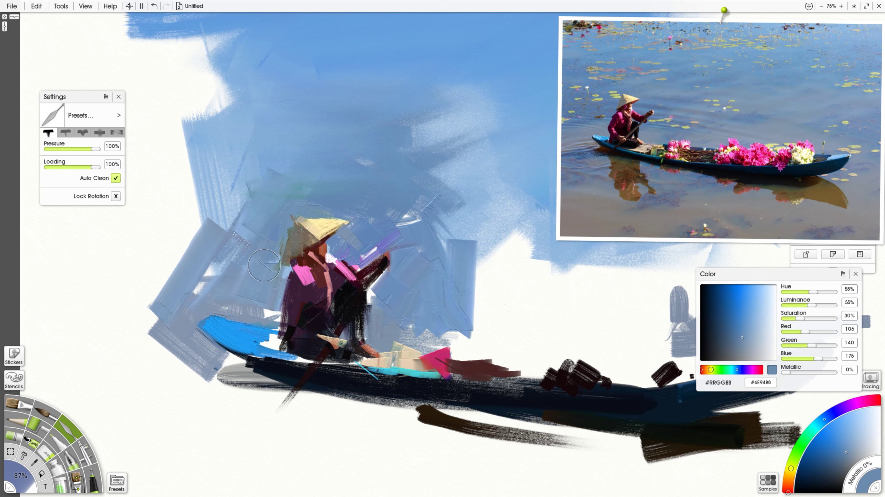
Paint the paddle shaft as thin reddish-brown knife strokes from the rower's raised hand down across the hull.
{"action": "left_click", "coordinate": [378, 353], "text": "alt"}
{"action": "mouse_move", "coordinate": [336, 343]}
{"action": "left_mouse_down"}
{"action": "mouse_move", "coordinate": [351, 292]}
{"action": "mouse_move", "coordinate": [368, 285]}
{"action": "left_mouse_up"}
{"action": "left_click_drag", "start_coordinate": [331, 347], "coordinate": [315, 372]}
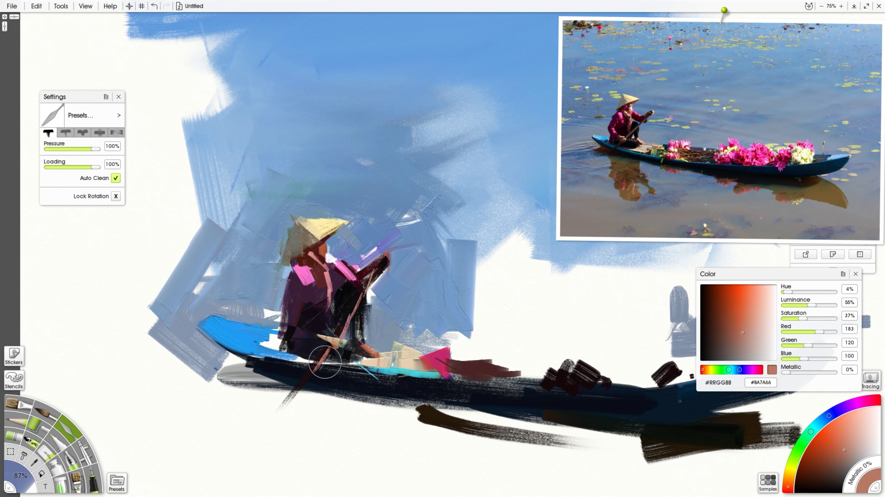
Refine the rower's face, hat rim and jacket edges with a small palette knife and colors sampled from the painting.
{"action": "left_click", "coordinate": [376, 363], "text": "alt"}
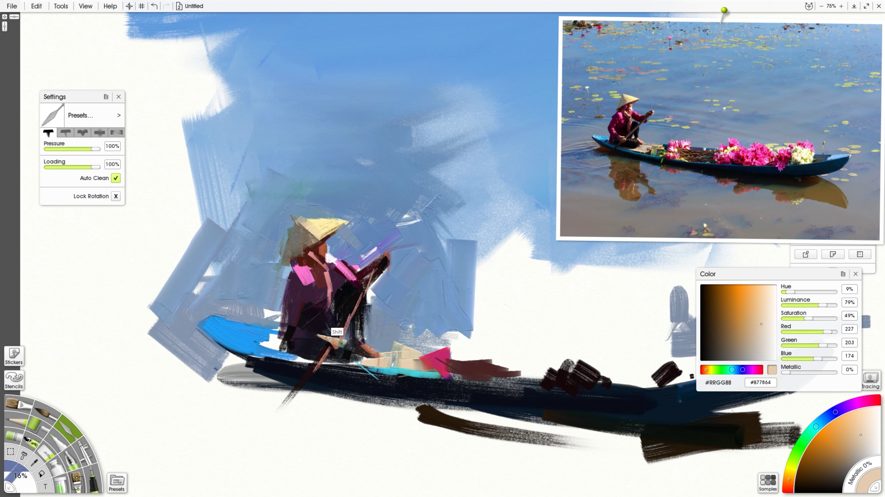
{"action": "left_click", "coordinate": [320, 252], "text": "alt"}
{"action": "left_click", "coordinate": [321, 243], "text": "alt"}
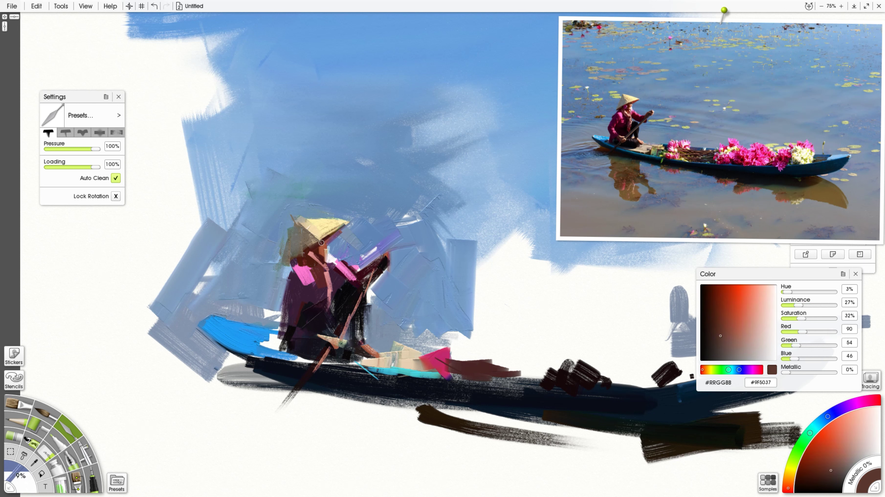
{"action": "left_click", "coordinate": [345, 225], "text": "alt"}
{"action": "left_click", "coordinate": [280, 241], "text": "alt"}
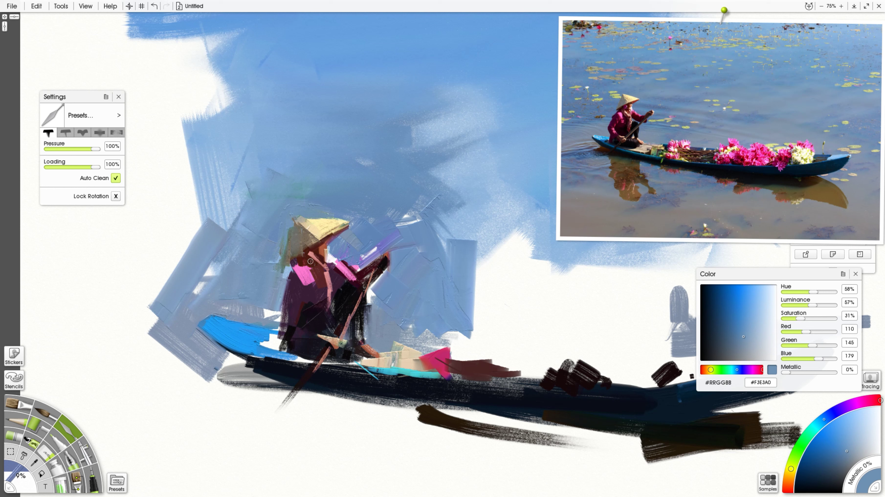
{"action": "left_click", "coordinate": [314, 314], "text": "alt"}
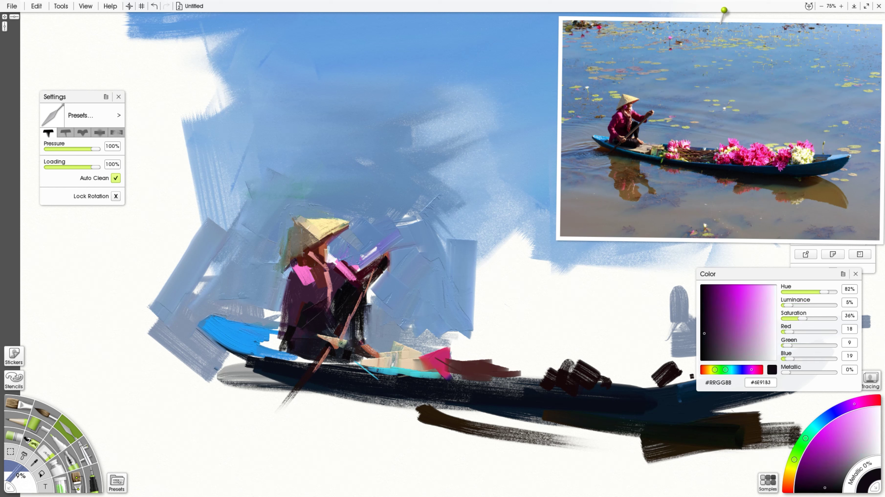
{"action": "left_click", "coordinate": [376, 343], "text": "alt"}
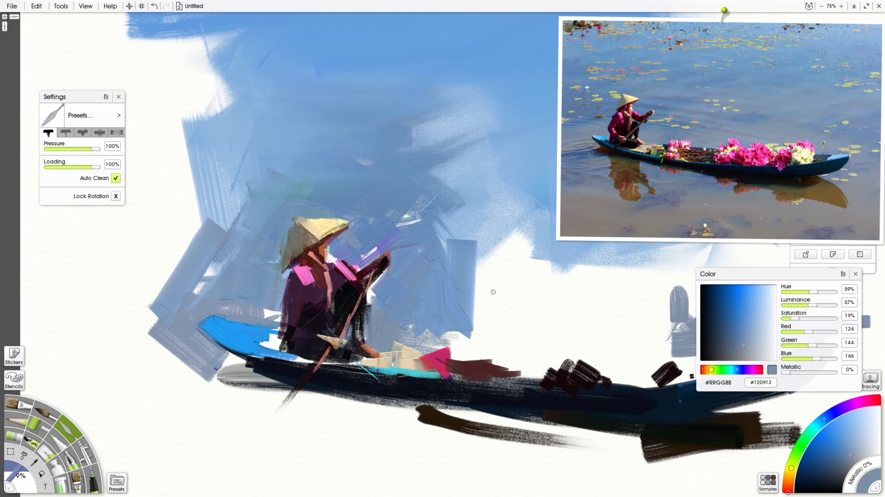
Add ochre lily pad strokes around the rower and above the boat with the oil brush.
{"action": "key", "text": "o"}
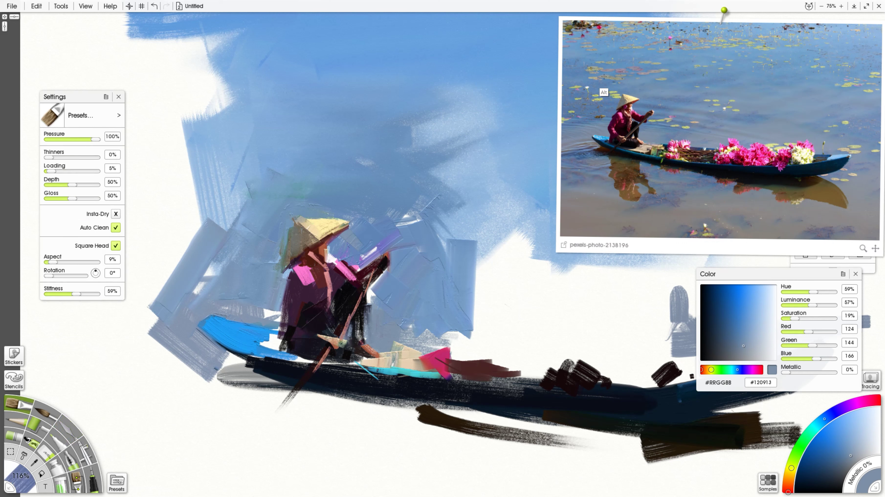
{"action": "left_click", "coordinate": [601, 91], "text": "alt"}
{"action": "left_click_drag", "start_coordinate": [258, 184], "coordinate": [230, 181]}
{"action": "mouse_move", "coordinate": [404, 322]}
{"action": "left_mouse_down"}
{"action": "mouse_move", "coordinate": [459, 325]}
{"action": "mouse_move", "coordinate": [498, 342]}
{"action": "left_mouse_up"}
{"action": "left_click", "coordinate": [472, 355]}
Block in broad grey-brown water strokes below the boat with a larger oil brush and sampled colors.
{"action": "mouse_move", "coordinate": [389, 453]}
{"action": "left_mouse_down"}
{"action": "mouse_move", "coordinate": [329, 439]}
{"action": "mouse_move", "coordinate": [369, 421]}
{"action": "left_mouse_up"}
{"action": "left_click", "coordinate": [644, 221], "text": "alt"}
{"action": "left_click_drag", "start_coordinate": [282, 446], "coordinate": [275, 486]}
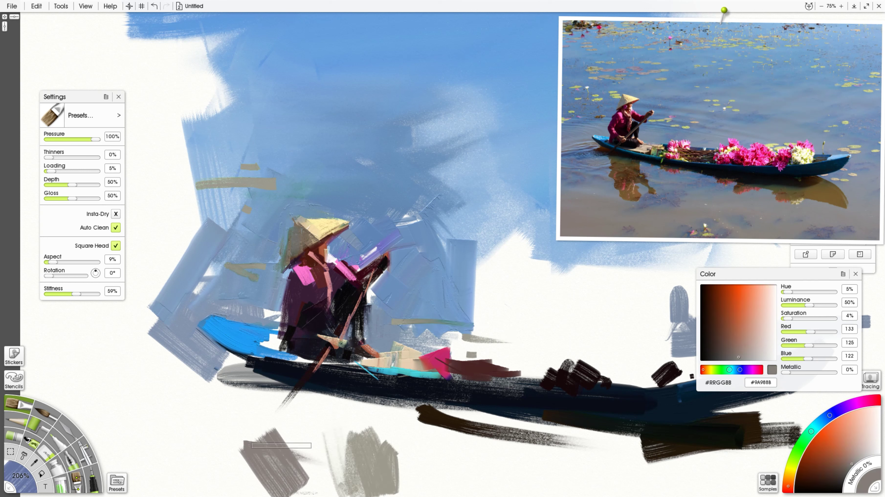
{"action": "left_click_drag", "start_coordinate": [343, 474], "coordinate": [397, 455]}
{"action": "mouse_move", "coordinate": [338, 411]}
{"action": "left_mouse_down"}
{"action": "mouse_move", "coordinate": [195, 479]}
{"action": "mouse_move", "coordinate": [119, 359]}
{"action": "mouse_move", "coordinate": [331, 407]}
{"action": "mouse_move", "coordinate": [418, 453]}
{"action": "mouse_move", "coordinate": [347, 417]}
{"action": "mouse_move", "coordinate": [523, 425]}
{"action": "left_mouse_up"}
Darken the hull's length with near-black strokes and dab a brown reflection beneath its middle.
{"action": "left_click", "coordinate": [712, 178], "text": "alt"}
{"action": "left_click_drag", "start_coordinate": [303, 395], "coordinate": [644, 437]}
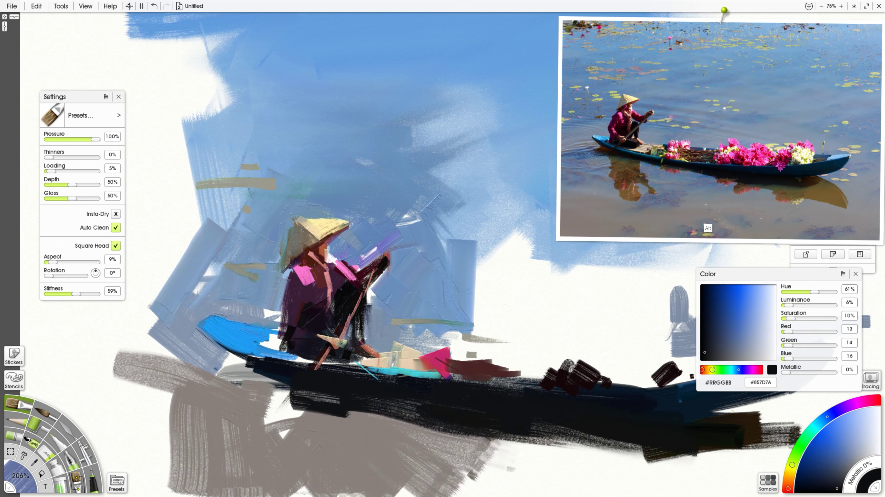
{"action": "left_click", "coordinate": [742, 206], "text": "alt"}
{"action": "mouse_move", "coordinate": [544, 449]}
{"action": "left_mouse_down"}
{"action": "mouse_move", "coordinate": [574, 460]}
{"action": "mouse_move", "coordinate": [557, 450]}
{"action": "mouse_move", "coordinate": [548, 464]}
{"action": "left_mouse_up"}
{"action": "left_click", "coordinate": [743, 183], "text": "alt"}
{"action": "left_click", "coordinate": [532, 416], "text": "alt"}
{"action": "left_click_drag", "start_coordinate": [515, 432], "coordinate": [651, 445]}
Paint blue water strokes beneath the middle of the hull beside the brown reflection and restate the hull's dark lower edge.
{"action": "left_click", "coordinate": [726, 186], "text": "alt"}
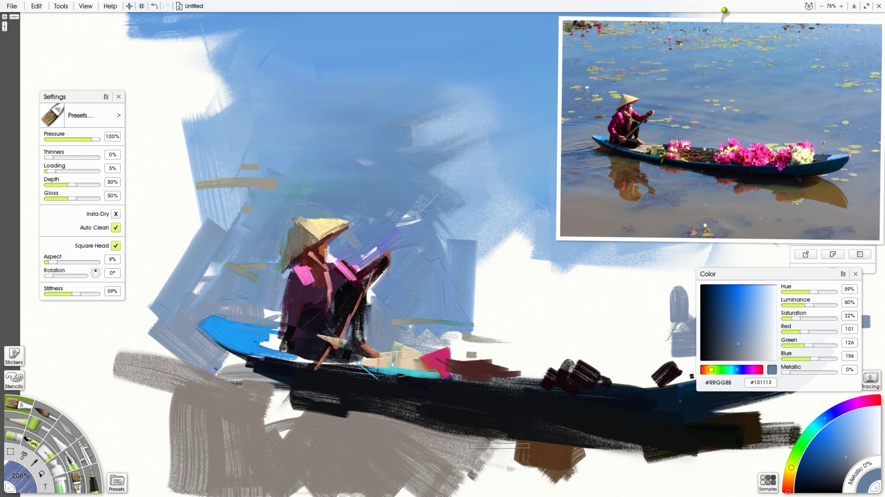
{"action": "left_click_drag", "start_coordinate": [505, 444], "coordinate": [477, 486]}
{"action": "left_click_drag", "start_coordinate": [466, 444], "coordinate": [427, 441]}
{"action": "left_click", "coordinate": [499, 431], "text": "alt"}
{"action": "left_click_drag", "start_coordinate": [499, 434], "coordinate": [497, 453]}
Brush broad grey-blue water strokes between the rower and the boat's far end with colors sampled from the reference.
{"action": "left_click", "coordinate": [729, 139], "text": "alt"}
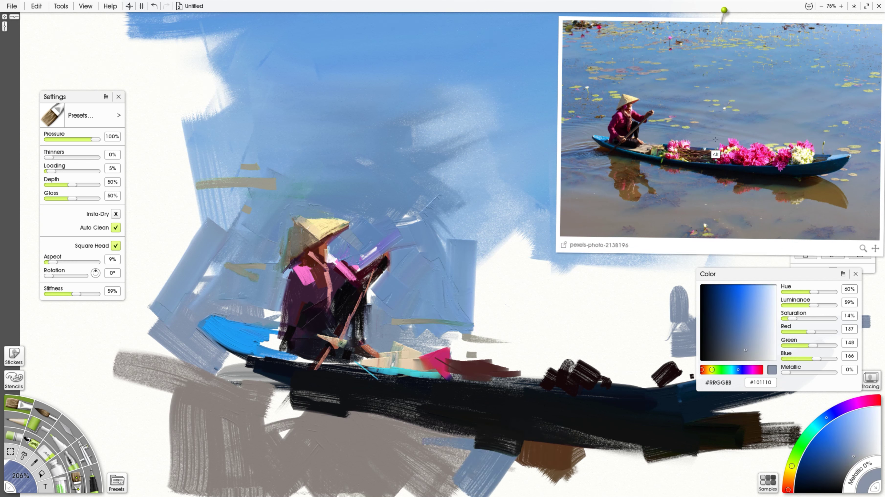
{"action": "left_click_drag", "start_coordinate": [500, 314], "coordinate": [523, 306]}
{"action": "left_click_drag", "start_coordinate": [446, 303], "coordinate": [561, 230]}
{"action": "left_click", "coordinate": [729, 123], "text": "alt"}
{"action": "mouse_move", "coordinate": [446, 255]}
{"action": "left_mouse_down"}
{"action": "mouse_move", "coordinate": [491, 237]}
{"action": "mouse_move", "coordinate": [526, 191]}
{"action": "mouse_move", "coordinate": [516, 174]}
{"action": "left_mouse_up"}
{"action": "mouse_move", "coordinate": [551, 289]}
{"action": "left_mouse_down"}
{"action": "mouse_move", "coordinate": [585, 278]}
{"action": "mouse_move", "coordinate": [589, 313]}
{"action": "left_mouse_up"}
Work dark brown palette knife strokes along the waterline under the boat's end behind the rower.
{"action": "left_click", "coordinate": [68, 429]}
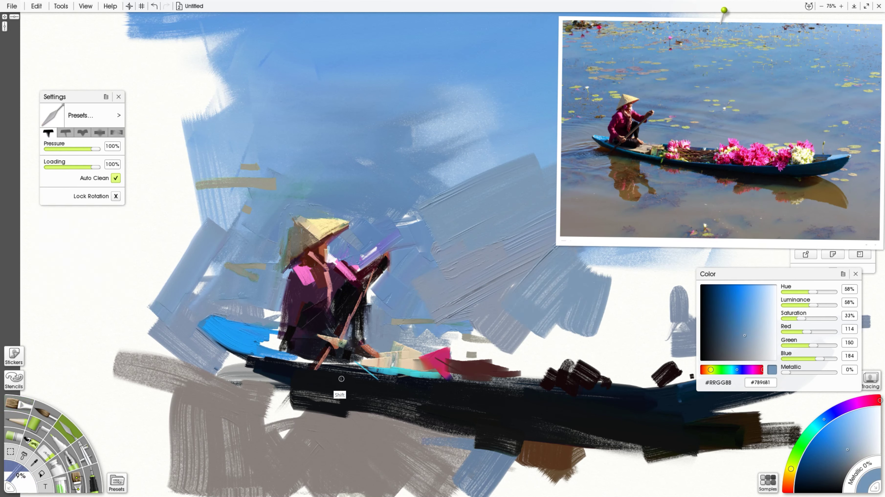
{"action": "left_click_drag", "start_coordinate": [386, 347], "coordinate": [333, 400]}
{"action": "left_click", "coordinate": [607, 150], "text": "alt"}
{"action": "mouse_move", "coordinate": [224, 381]}
{"action": "left_mouse_down"}
{"action": "mouse_move", "coordinate": [258, 378]}
{"action": "mouse_move", "coordinate": [204, 376]}
{"action": "left_mouse_up"}
{"action": "left_click_drag", "start_coordinate": [275, 381], "coordinate": [275, 394]}
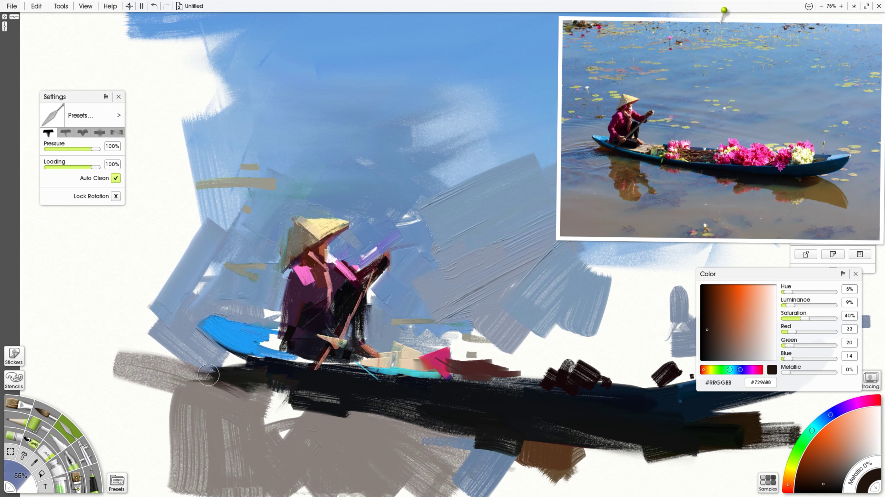
Paint the rower's reflection below the hull with olive, brown and reddish-brown knife strokes sampled from the reference.
{"action": "left_click", "coordinate": [580, 170], "text": "alt"}
{"action": "mouse_move", "coordinate": [209, 375]}
{"action": "left_mouse_down"}
{"action": "mouse_move", "coordinate": [187, 377]}
{"action": "mouse_move", "coordinate": [229, 373]}
{"action": "mouse_move", "coordinate": [191, 390]}
{"action": "mouse_move", "coordinate": [290, 398]}
{"action": "mouse_move", "coordinate": [253, 398]}
{"action": "mouse_move", "coordinate": [312, 413]}
{"action": "mouse_move", "coordinate": [293, 396]}
{"action": "mouse_move", "coordinate": [307, 434]}
{"action": "mouse_move", "coordinate": [299, 435]}
{"action": "mouse_move", "coordinate": [320, 470]}
{"action": "left_mouse_up"}
{"action": "left_click", "coordinate": [624, 180], "text": "alt"}
{"action": "left_click", "coordinate": [633, 186]}
{"action": "mouse_move", "coordinate": [330, 415]}
{"action": "left_mouse_down"}
{"action": "mouse_move", "coordinate": [309, 421]}
{"action": "mouse_move", "coordinate": [310, 472]}
{"action": "left_mouse_up"}
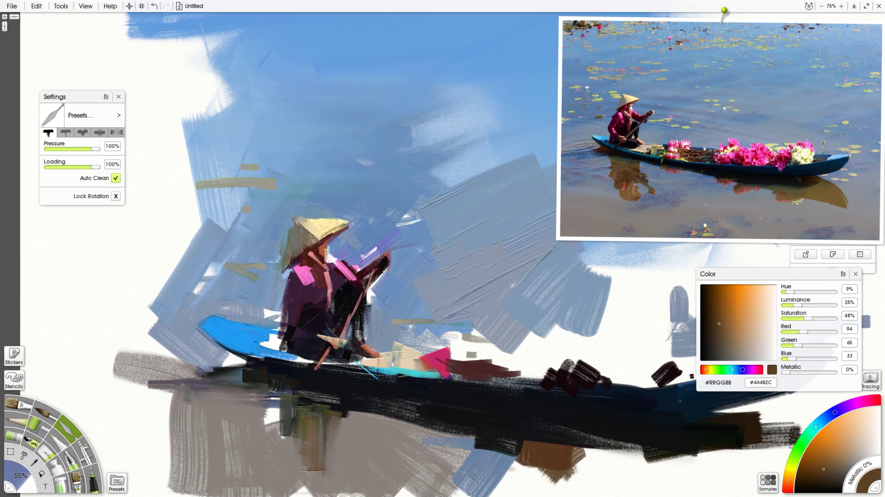
{"action": "left_click", "coordinate": [626, 191], "text": "alt"}
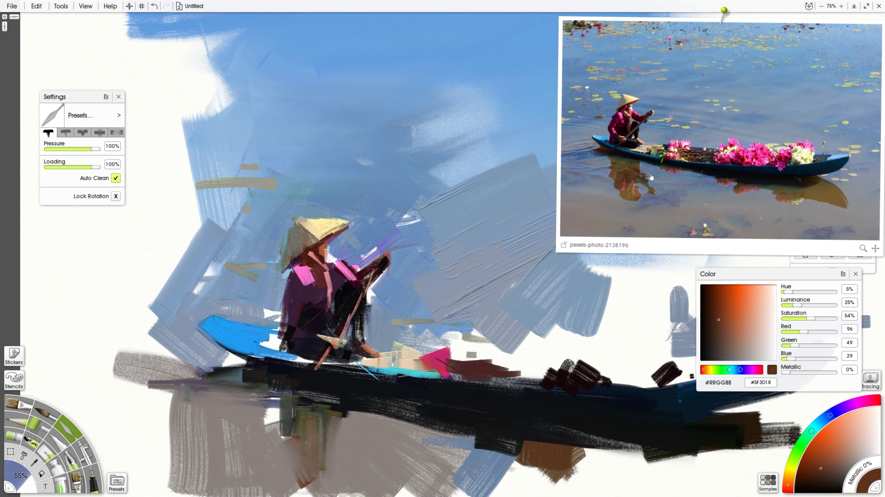
{"action": "left_click", "coordinate": [639, 182], "text": "alt"}
{"action": "left_click_drag", "start_coordinate": [342, 406], "coordinate": [337, 465]}
Deepen the shadows on the rower's neck and jacket with dark red sampled from the reference.
{"action": "left_click", "coordinate": [640, 107], "text": "alt"}
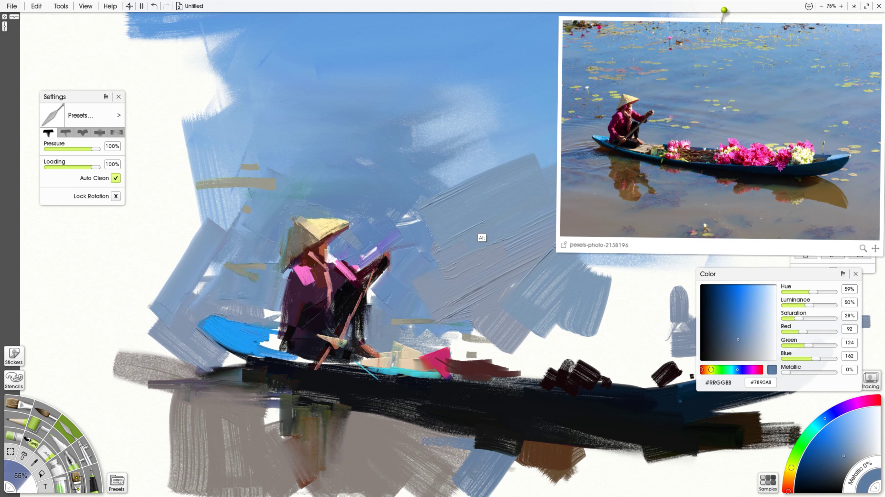
{"action": "left_click", "coordinate": [620, 125], "text": "alt"}
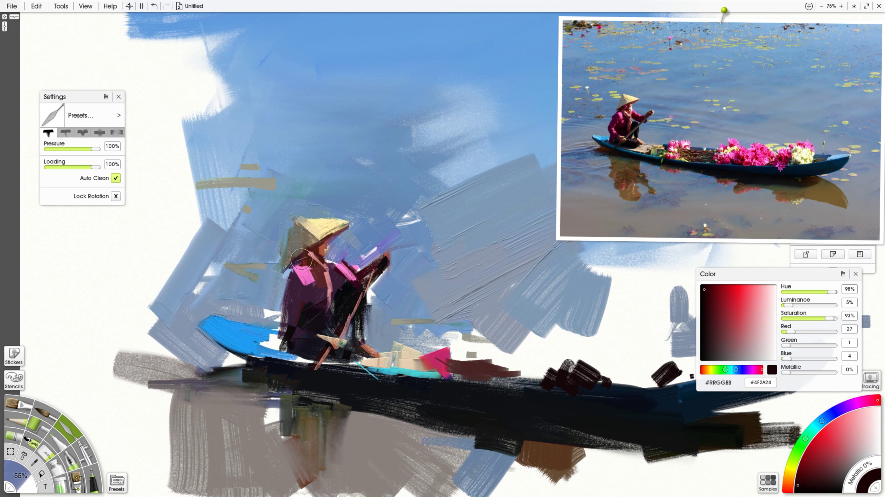
{"action": "mouse_move", "coordinate": [313, 312]}
{"action": "left_mouse_down"}
{"action": "mouse_move", "coordinate": [326, 282]}
{"action": "mouse_move", "coordinate": [344, 310]}
{"action": "left_mouse_up"}
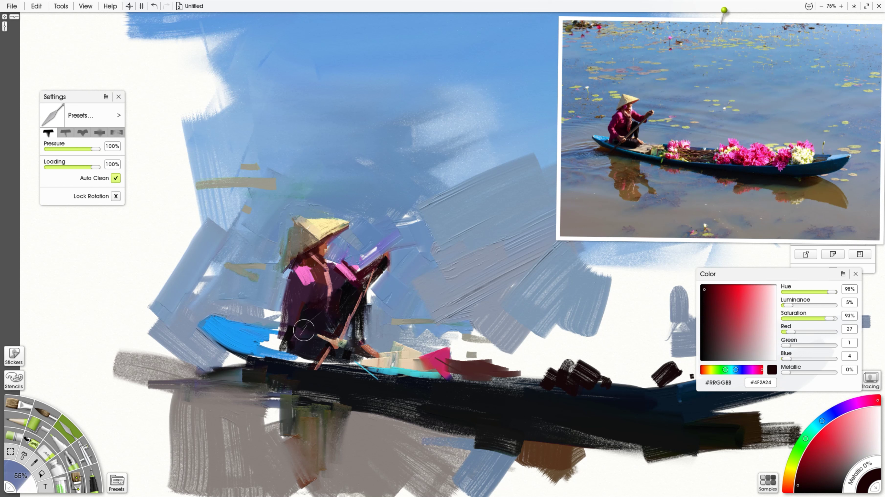
Add pink highlights to the rower's jacket sleeve and shoulder with sampled colors.
{"action": "left_click", "coordinate": [610, 147], "text": "alt"}
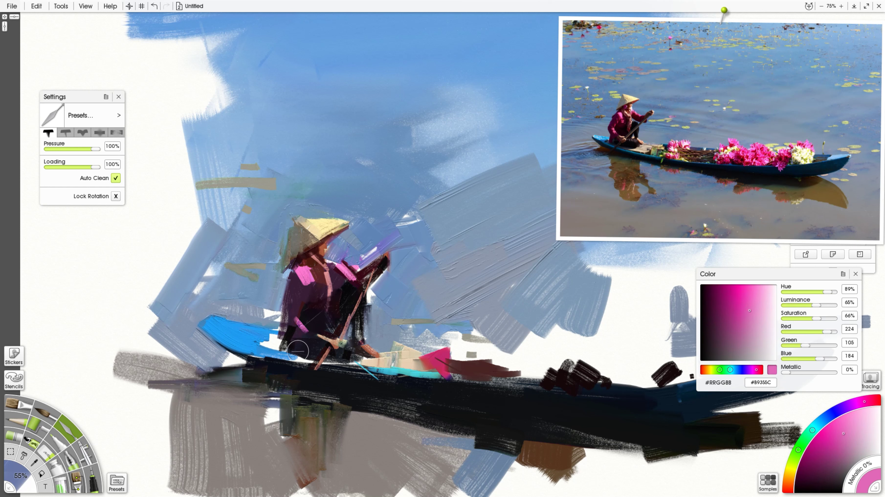
{"action": "left_click_drag", "start_coordinate": [306, 302], "coordinate": [302, 333]}
{"action": "left_click", "coordinate": [313, 307], "text": "alt"}
{"action": "left_click", "coordinate": [304, 278], "text": "alt"}
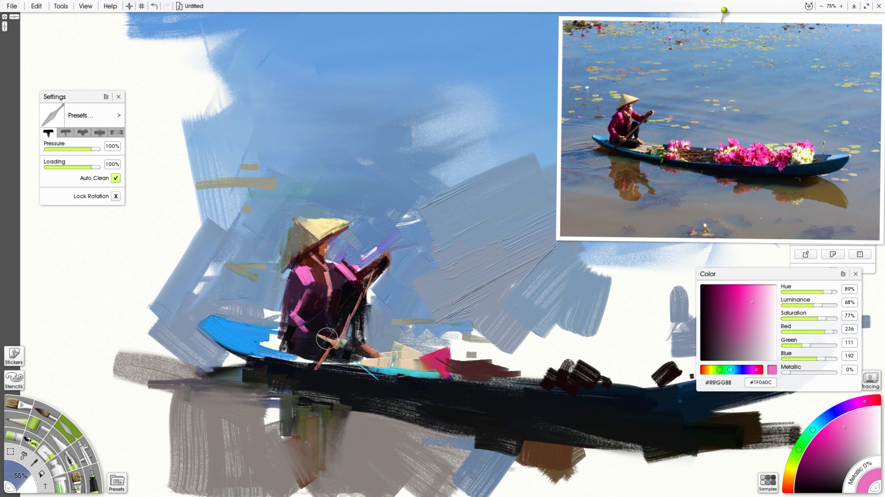
{"action": "left_click_drag", "start_coordinate": [308, 289], "coordinate": [307, 303]}
Clean the edge of the rower's legs with water blue and add blue knife strokes to the boat's end behind the rower.
{"action": "left_click", "coordinate": [361, 246], "text": "alt"}
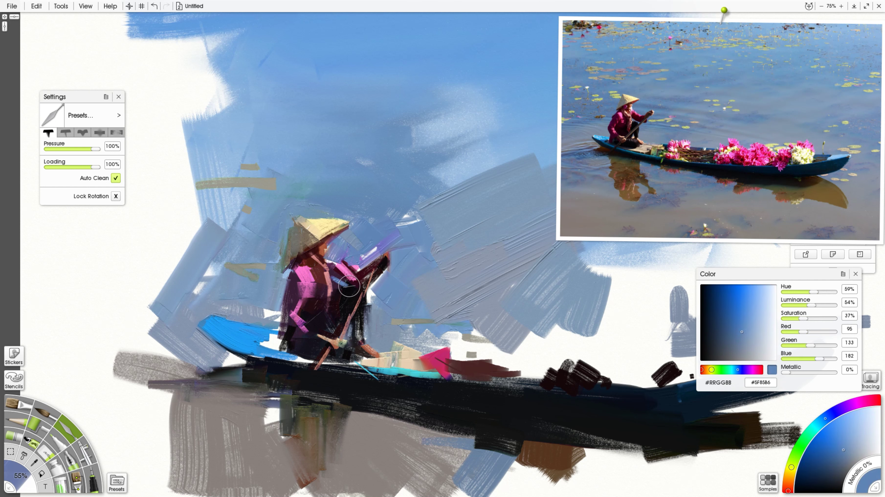
{"action": "left_click_drag", "start_coordinate": [354, 325], "coordinate": [370, 317]}
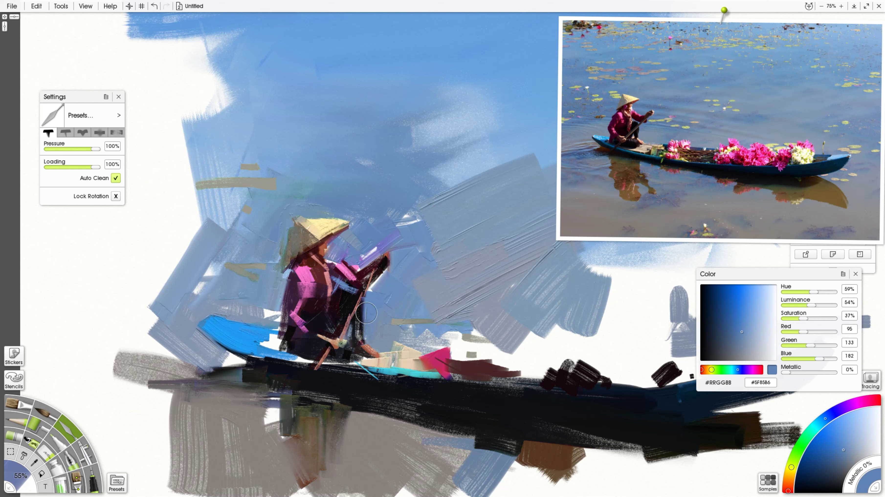
{"action": "left_click", "coordinate": [610, 157]}
{"action": "mouse_move", "coordinate": [278, 340]}
{"action": "left_mouse_down"}
{"action": "mouse_move", "coordinate": [249, 351]}
{"action": "mouse_move", "coordinate": [268, 359]}
{"action": "left_mouse_up"}
{"action": "left_click", "coordinate": [261, 350], "text": "alt"}
{"action": "left_click_drag", "start_coordinate": [297, 350], "coordinate": [298, 364]}
Paint vertical blue water strokes beyond the rower's arms with the palette knife and an oil brush thinned to 27%.
{"action": "left_click", "coordinate": [423, 188], "text": "alt"}
{"action": "left_click_drag", "start_coordinate": [456, 144], "coordinate": [450, 203]}
{"action": "left_click_drag", "start_coordinate": [454, 162], "coordinate": [453, 312]}
{"action": "left_click", "coordinate": [9, 404]}
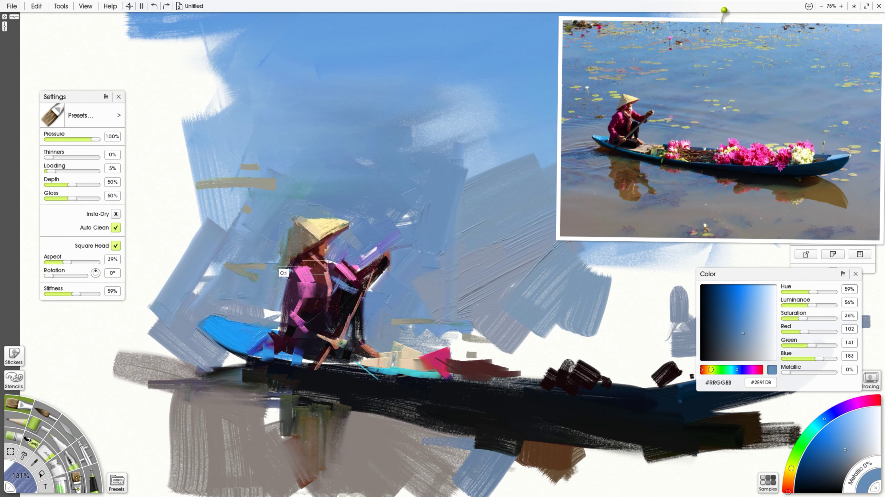
{"action": "left_click_drag", "start_coordinate": [49, 157], "coordinate": [61, 158]}
{"action": "mouse_move", "coordinate": [463, 143]}
{"action": "left_mouse_down"}
{"action": "mouse_move", "coordinate": [456, 295]}
{"action": "mouse_move", "coordinate": [379, 275]}
{"action": "mouse_move", "coordinate": [401, 331]}
{"action": "mouse_move", "coordinate": [397, 263]}
{"action": "left_mouse_up"}
Paint the water behind the rower and around the boat's near end with sampled blue and grey-brown, using a smaller oil brush.
{"action": "mouse_move", "coordinate": [362, 310]}
{"action": "left_mouse_down", "text": "shift"}
{"action": "mouse_move", "coordinate": [295, 310]}
{"action": "mouse_move", "coordinate": [277, 293]}
{"action": "left_mouse_up", "text": "shift"}
{"action": "left_click", "coordinate": [250, 220], "text": "alt"}
{"action": "left_click_drag", "start_coordinate": [217, 244], "coordinate": [198, 307]}
{"action": "left_click_drag", "start_coordinate": [218, 263], "coordinate": [210, 288]}
{"action": "left_click_drag", "start_coordinate": [166, 292], "coordinate": [134, 345]}
{"action": "mouse_move", "coordinate": [180, 296]}
{"action": "left_mouse_down"}
{"action": "mouse_move", "coordinate": [150, 316]}
{"action": "mouse_move", "coordinate": [162, 343]}
{"action": "mouse_move", "coordinate": [113, 339]}
{"action": "mouse_move", "coordinate": [208, 354]}
{"action": "left_mouse_up"}
{"action": "left_click", "coordinate": [218, 402], "text": "alt"}
{"action": "mouse_move", "coordinate": [150, 343]}
{"action": "left_mouse_down"}
{"action": "mouse_move", "coordinate": [220, 350]}
{"action": "mouse_move", "coordinate": [156, 366]}
{"action": "left_mouse_up"}
{"action": "left_click", "coordinate": [179, 311], "text": "alt"}
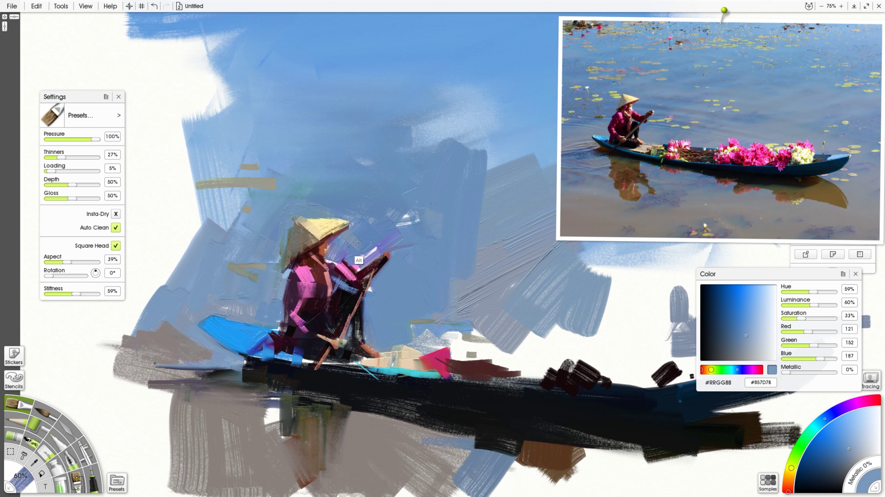
Restate the violet sleeve highlight and cover the pale gaps in the background beyond the arm with sampled blue.
{"action": "left_click", "coordinate": [396, 239], "text": "alt"}
{"action": "left_click_drag", "start_coordinate": [397, 237], "coordinate": [360, 266]}
{"action": "left_click", "coordinate": [420, 236], "text": "alt"}
{"action": "left_click_drag", "start_coordinate": [418, 226], "coordinate": [394, 240]}
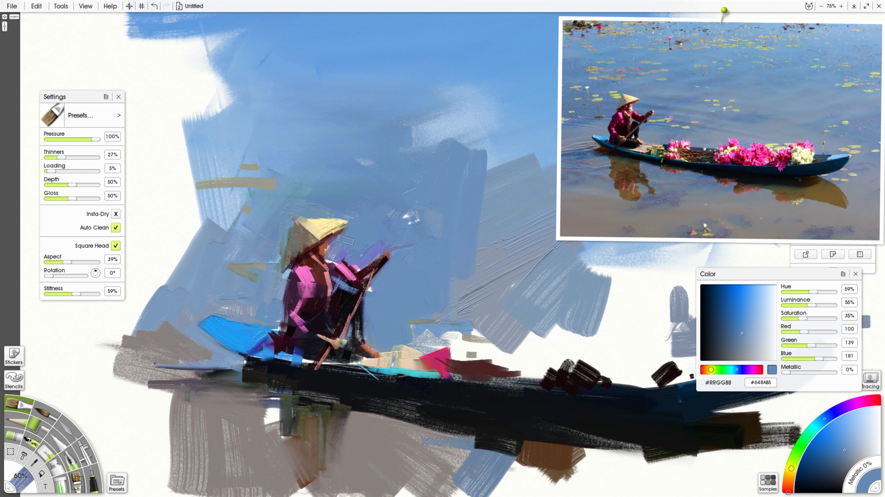
{"action": "left_click_drag", "start_coordinate": [522, 155], "coordinate": [502, 190]}
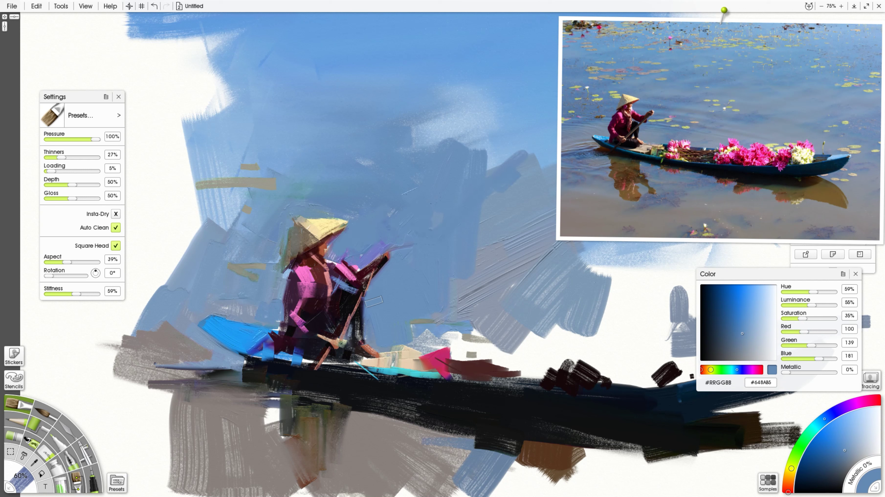
Brush blue water strokes along the boat's upper edge and across the grey-brown water below the rower's end.
{"action": "mouse_move", "coordinate": [391, 344]}
{"action": "left_mouse_down"}
{"action": "mouse_move", "coordinate": [484, 334]}
{"action": "mouse_move", "coordinate": [429, 349]}
{"action": "mouse_move", "coordinate": [502, 346]}
{"action": "left_mouse_up"}
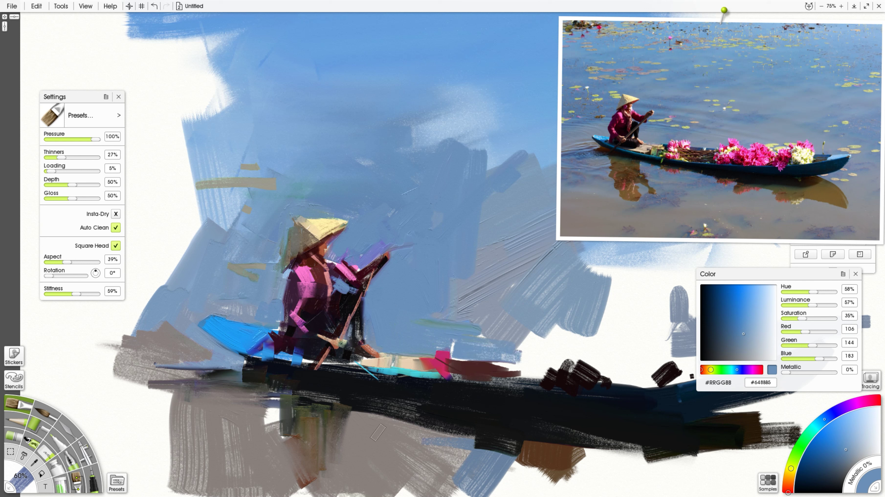
{"action": "mouse_move", "coordinate": [209, 418]}
{"action": "left_mouse_down"}
{"action": "mouse_move", "coordinate": [134, 419]}
{"action": "mouse_move", "coordinate": [174, 406]}
{"action": "left_mouse_up"}
{"action": "left_click_drag", "start_coordinate": [188, 396], "coordinate": [87, 385]}
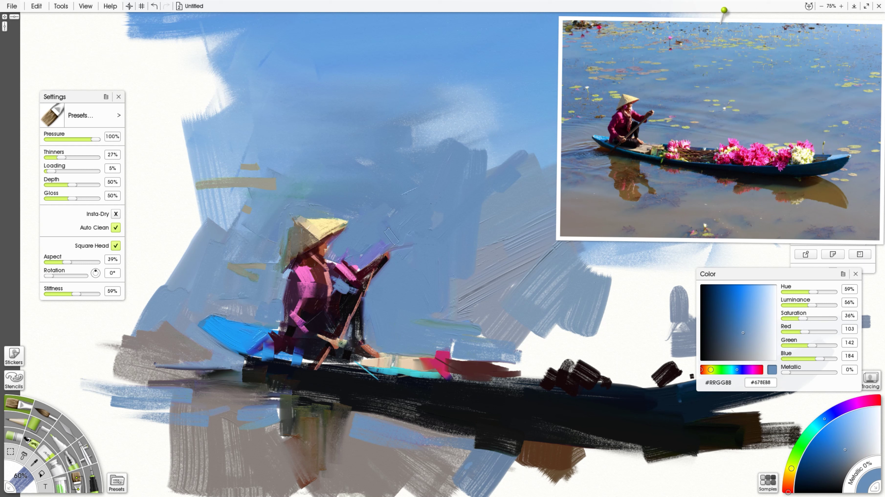
Refine the rower's face and hat edge with sampled dark, skin and straw tones, and dab yellow-green lily pads with the palette knife.
{"action": "left_click", "coordinate": [307, 346], "text": "alt"}
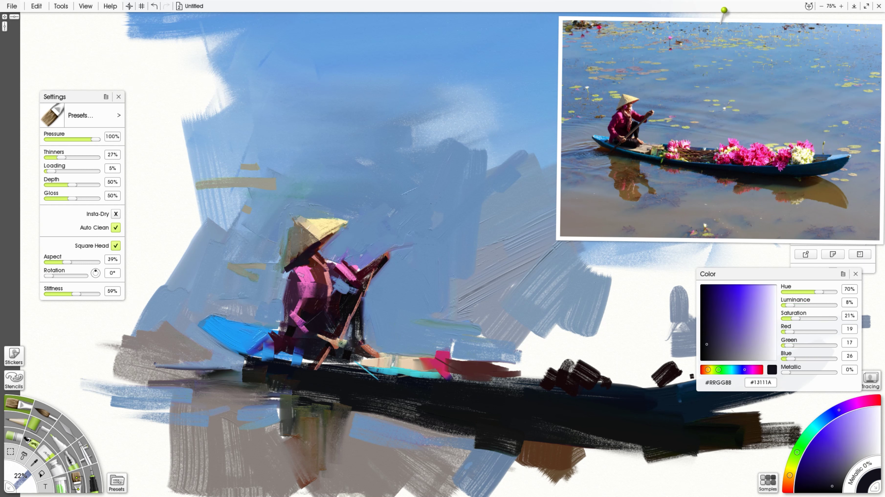
{"action": "left_click", "coordinate": [331, 250], "text": "alt"}
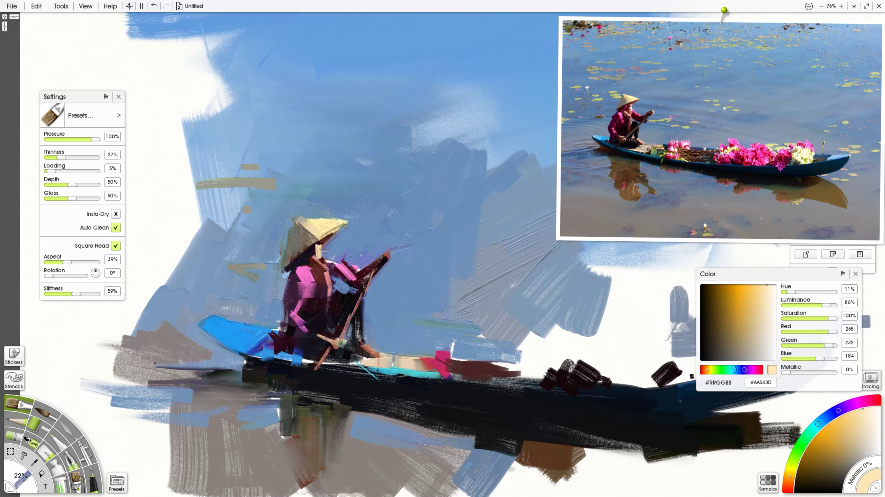
{"action": "left_click", "coordinate": [316, 274], "text": "alt"}
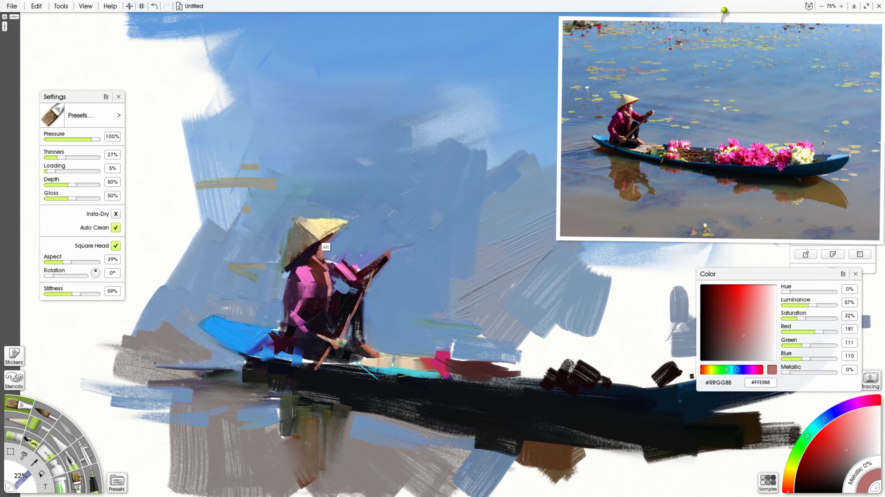
{"action": "left_click", "coordinate": [324, 249], "text": "alt"}
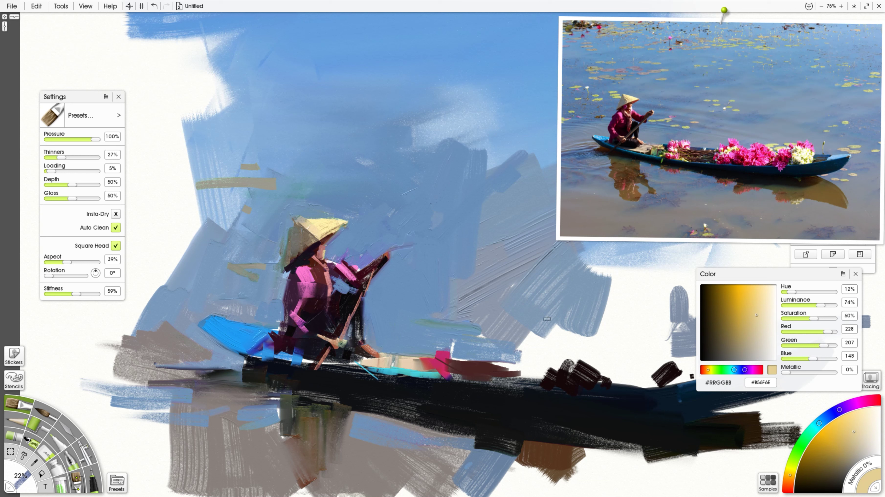
{"action": "left_click", "coordinate": [66, 433]}
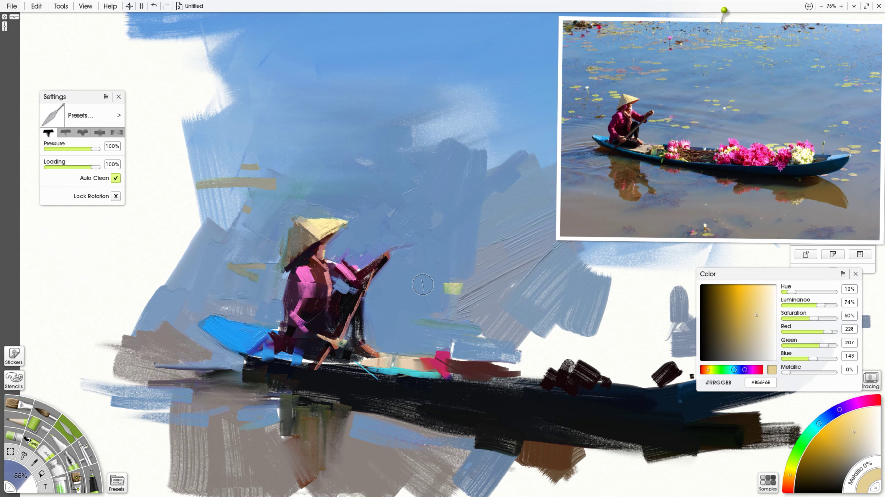
{"action": "left_click", "coordinate": [399, 281], "text": "alt"}
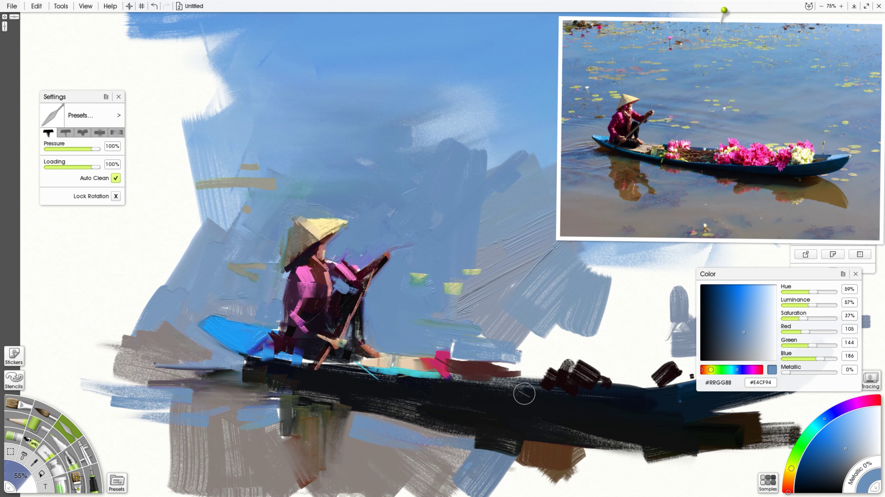
Cover the brown stroke inside the middle of the boat with near-black sampled from the reference, using the oil brush.
{"action": "left_click", "coordinate": [28, 410]}
{"action": "left_click", "coordinate": [745, 189]}
{"action": "mouse_move", "coordinate": [479, 370]}
{"action": "left_mouse_down"}
{"action": "mouse_move", "coordinate": [581, 378]}
{"action": "mouse_move", "coordinate": [479, 370]}
{"action": "left_mouse_up"}
{"action": "left_click", "coordinate": [701, 169], "text": "alt"}
{"action": "left_click_drag", "start_coordinate": [551, 368], "coordinate": [467, 367]}
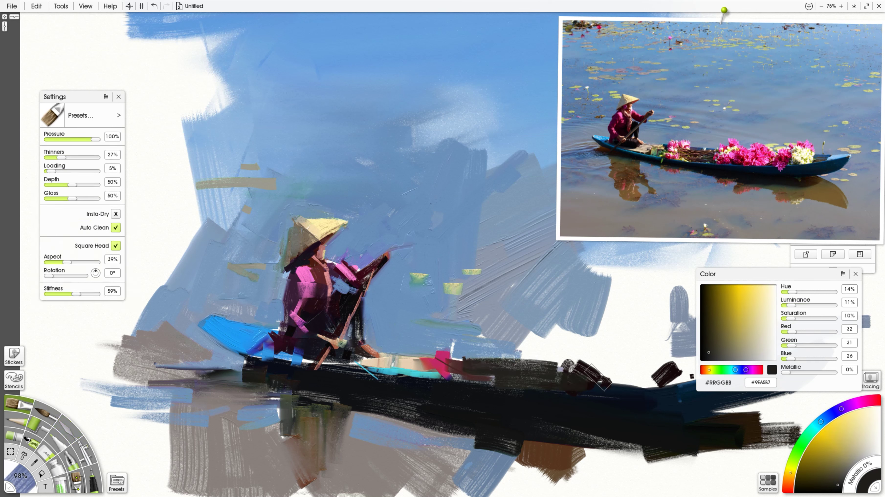
Block in the flower heap over the boat's middle with broad pink and red strokes sampled from the reference.
{"action": "left_click", "coordinate": [752, 175], "text": "alt"}
{"action": "mouse_move", "coordinate": [638, 359]}
{"action": "left_mouse_down"}
{"action": "mouse_move", "coordinate": [571, 366]}
{"action": "mouse_move", "coordinate": [627, 369]}
{"action": "mouse_move", "coordinate": [657, 382]}
{"action": "mouse_move", "coordinate": [630, 384]}
{"action": "mouse_move", "coordinate": [654, 388]}
{"action": "mouse_move", "coordinate": [671, 364]}
{"action": "left_mouse_up"}
{"action": "left_click", "coordinate": [754, 155], "text": "alt"}
{"action": "left_click_drag", "start_coordinate": [672, 366], "coordinate": [579, 357]}
{"action": "mouse_move", "coordinate": [567, 371]}
{"action": "left_mouse_down"}
{"action": "mouse_move", "coordinate": [597, 360]}
{"action": "mouse_move", "coordinate": [578, 362]}
{"action": "left_mouse_up"}
{"action": "mouse_move", "coordinate": [557, 338]}
{"action": "left_mouse_down"}
{"action": "mouse_move", "coordinate": [526, 355]}
{"action": "mouse_move", "coordinate": [592, 331]}
{"action": "mouse_move", "coordinate": [602, 361]}
{"action": "left_mouse_up"}
Add the pale yellow-green bunch at the far end of the flower heap and extra pink dabs at its near end.
{"action": "left_click", "coordinate": [795, 163], "text": "alt"}
{"action": "mouse_move", "coordinate": [609, 331]}
{"action": "left_mouse_down"}
{"action": "mouse_move", "coordinate": [641, 345]}
{"action": "mouse_move", "coordinate": [637, 359]}
{"action": "left_mouse_up"}
{"action": "left_click", "coordinate": [721, 164], "text": "alt"}
{"action": "left_click_drag", "start_coordinate": [487, 364], "coordinate": [479, 369]}
{"action": "mouse_move", "coordinate": [498, 371]}
{"action": "left_mouse_down"}
{"action": "mouse_move", "coordinate": [504, 376]}
{"action": "mouse_move", "coordinate": [450, 372]}
{"action": "left_mouse_up"}
Brush broad diagonal grey-blue strokes across the water beyond the rower and behind the flower heap.
{"action": "left_click", "coordinate": [723, 149], "text": "alt"}
{"action": "mouse_move", "coordinate": [452, 313]}
{"action": "left_mouse_down"}
{"action": "mouse_move", "coordinate": [508, 241]}
{"action": "mouse_move", "coordinate": [351, 272]}
{"action": "left_mouse_up"}
{"action": "left_click_drag", "start_coordinate": [352, 272], "coordinate": [511, 218]}
{"action": "left_click_drag", "start_coordinate": [510, 218], "coordinate": [338, 244]}
{"action": "left_click_drag", "start_coordinate": [338, 243], "coordinate": [509, 191]}
{"action": "mouse_move", "coordinate": [472, 269]}
{"action": "left_mouse_down"}
{"action": "mouse_move", "coordinate": [501, 324]}
{"action": "mouse_move", "coordinate": [418, 342]}
{"action": "mouse_move", "coordinate": [394, 312]}
{"action": "mouse_move", "coordinate": [326, 310]}
{"action": "left_mouse_up"}
{"action": "left_click_drag", "start_coordinate": [560, 319], "coordinate": [603, 295]}
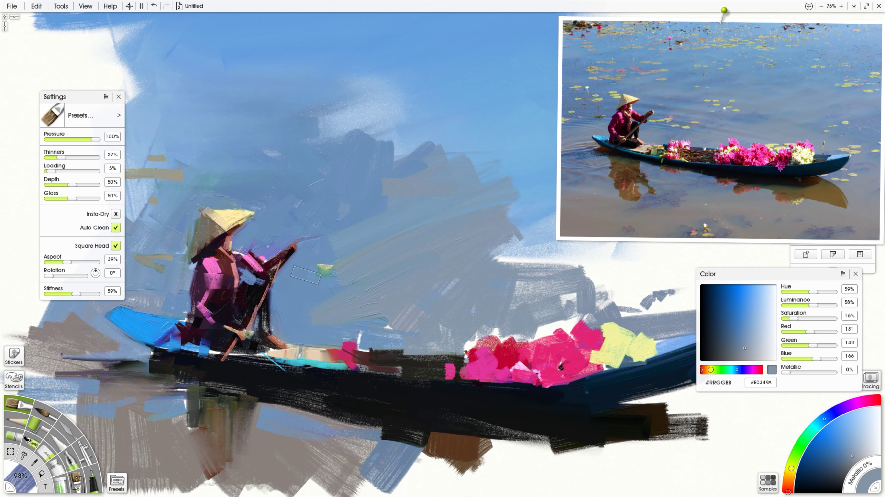
{"action": "left_click_drag", "start_coordinate": [353, 287], "coordinate": [318, 279]}
{"action": "left_click_drag", "start_coordinate": [550, 330], "coordinate": [581, 263]}
Fill the water below the boat with wide grey-blue strokes sampled from the reference's foreground.
{"action": "left_click", "coordinate": [715, 208], "text": "alt"}
{"action": "mouse_move", "coordinate": [454, 396]}
{"action": "left_mouse_down"}
{"action": "mouse_move", "coordinate": [432, 447]}
{"action": "mouse_move", "coordinate": [557, 400]}
{"action": "left_mouse_up"}
{"action": "mouse_move", "coordinate": [495, 438]}
{"action": "left_mouse_down"}
{"action": "mouse_move", "coordinate": [586, 419]}
{"action": "mouse_move", "coordinate": [540, 467]}
{"action": "left_mouse_up"}
{"action": "left_click_drag", "start_coordinate": [474, 445], "coordinate": [418, 436]}
{"action": "left_click_drag", "start_coordinate": [362, 404], "coordinate": [346, 467]}
{"action": "left_click_drag", "start_coordinate": [396, 409], "coordinate": [376, 485]}
{"action": "mouse_move", "coordinate": [329, 413]}
{"action": "left_mouse_down"}
{"action": "mouse_move", "coordinate": [362, 413]}
{"action": "mouse_move", "coordinate": [250, 446]}
{"action": "mouse_move", "coordinate": [160, 450]}
{"action": "mouse_move", "coordinate": [467, 453]}
{"action": "mouse_move", "coordinate": [658, 412]}
{"action": "mouse_move", "coordinate": [536, 407]}
{"action": "left_mouse_up"}
{"action": "left_click_drag", "start_coordinate": [536, 407], "coordinate": [700, 416]}
{"action": "mouse_move", "coordinate": [558, 380]}
{"action": "left_mouse_down"}
{"action": "mouse_move", "coordinate": [486, 413]}
{"action": "mouse_move", "coordinate": [513, 411]}
{"action": "left_mouse_up"}
Break up the boat's inner rim near the rower's feet with palette-knife strokes of sampled dark and bright blue.
{"action": "key", "text": "k"}
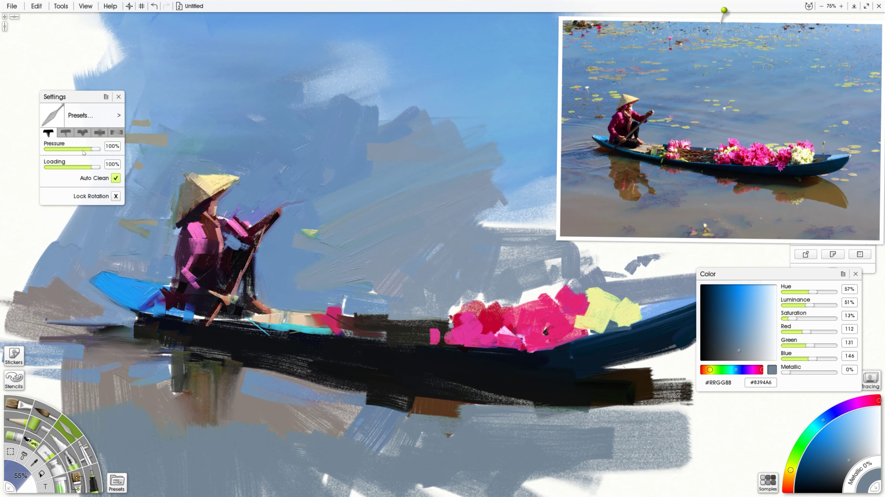
{"action": "left_click", "coordinate": [623, 119]}
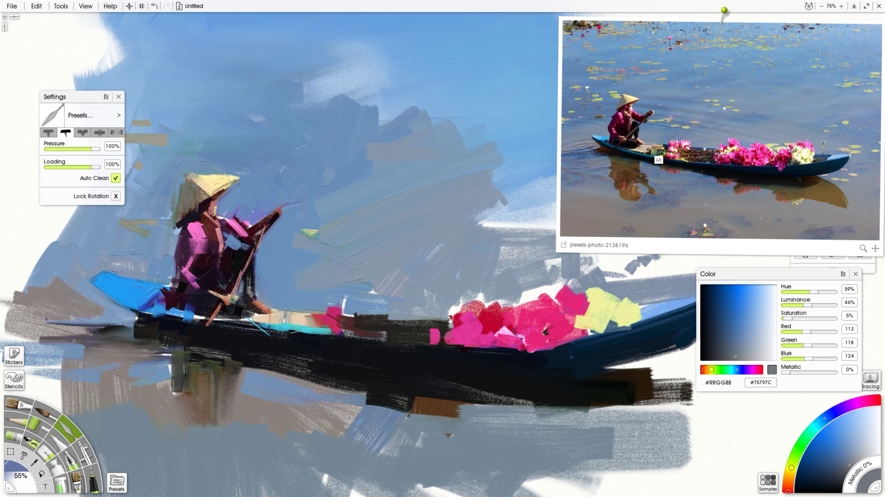
{"action": "left_click", "coordinate": [658, 161]}
{"action": "left_click", "coordinate": [49, 132]}
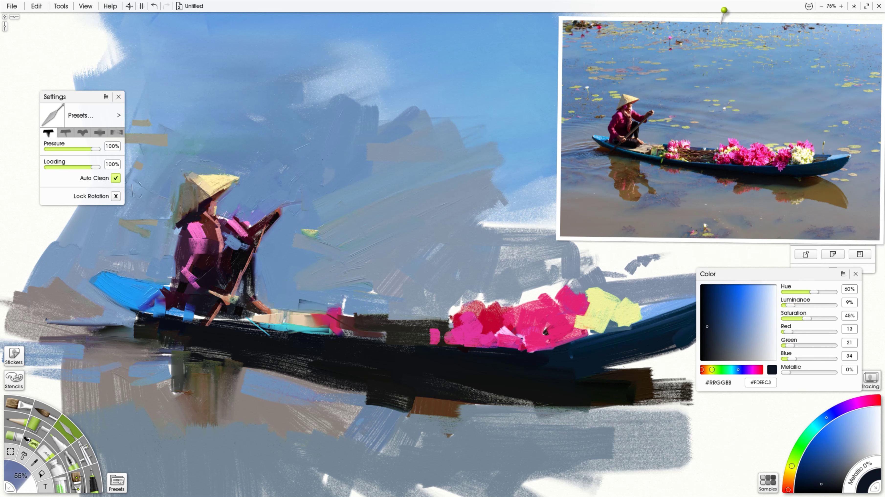
{"action": "left_click", "coordinate": [354, 327], "text": "alt"}
{"action": "left_click_drag", "start_coordinate": [261, 320], "coordinate": [239, 355]}
{"action": "left_click_drag", "start_coordinate": [263, 329], "coordinate": [278, 343]}
{"action": "left_click", "coordinate": [188, 315], "text": "alt"}
{"action": "left_click_drag", "start_coordinate": [332, 333], "coordinate": [342, 350]}
{"action": "left_click_drag", "start_coordinate": [242, 331], "coordinate": [254, 322]}
{"action": "left_click_drag", "start_coordinate": [261, 324], "coordinate": [260, 337]}
{"action": "left_click", "coordinate": [322, 361], "text": "alt"}
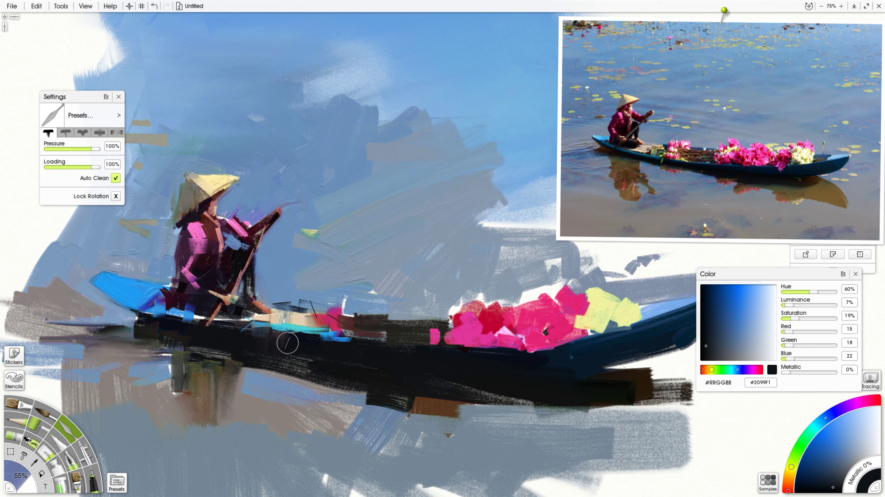
Lay dark blue palette-knife strokes along the hull's upper side from the middle of the boat to beneath the flowers.
{"action": "left_click", "coordinate": [511, 366], "text": "alt"}
{"action": "left_click_drag", "start_coordinate": [362, 345], "coordinate": [362, 360]}
{"action": "mouse_move", "coordinate": [381, 350]}
{"action": "left_mouse_down"}
{"action": "mouse_move", "coordinate": [381, 367]}
{"action": "mouse_move", "coordinate": [399, 380]}
{"action": "left_mouse_up"}
{"action": "left_click_drag", "start_coordinate": [447, 346], "coordinate": [449, 360]}
{"action": "left_click_drag", "start_coordinate": [498, 346], "coordinate": [499, 362]}
{"action": "mouse_move", "coordinate": [513, 347]}
{"action": "left_mouse_down"}
{"action": "mouse_move", "coordinate": [514, 364]}
{"action": "mouse_move", "coordinate": [552, 362]}
{"action": "left_mouse_up"}
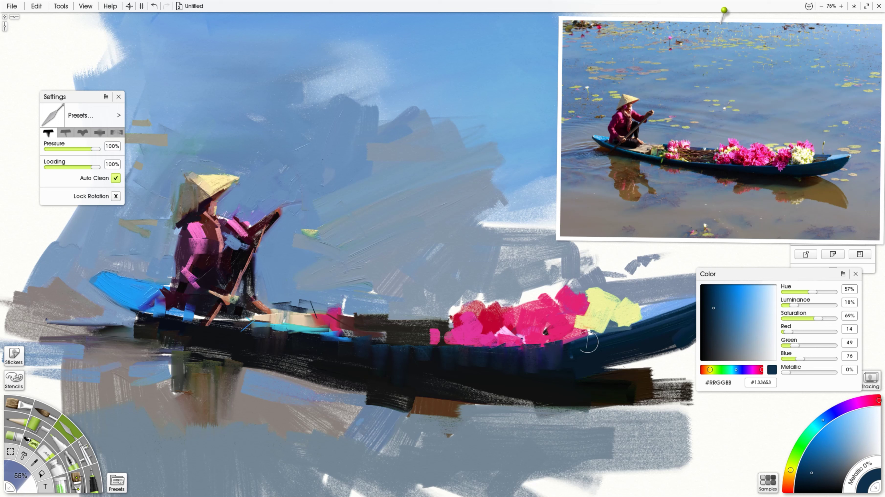
{"action": "left_click", "coordinate": [811, 177]}
{"action": "left_click_drag", "start_coordinate": [580, 334], "coordinate": [611, 330]}
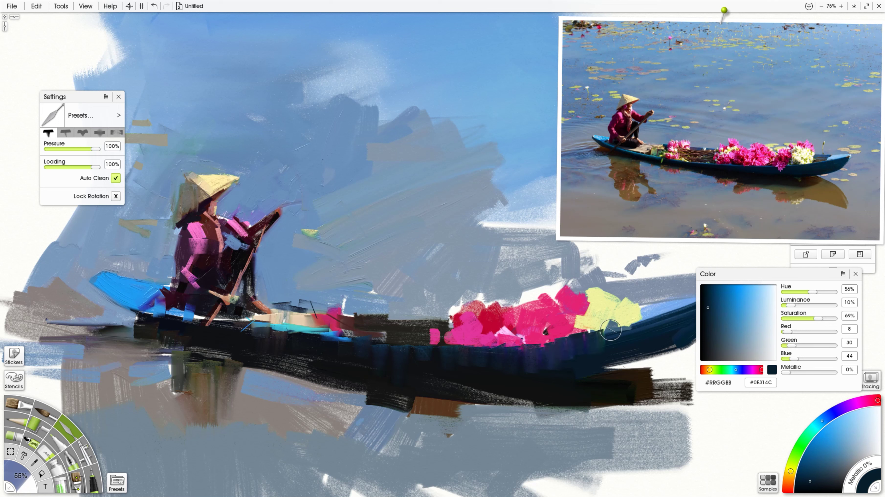
Paint the rower's dark brown reflection below the boat and trim its edges with sampled grey-blue.
{"action": "mouse_move", "coordinate": [311, 371]}
{"action": "left_mouse_down"}
{"action": "mouse_move", "coordinate": [181, 348]}
{"action": "mouse_move", "coordinate": [196, 423]}
{"action": "mouse_move", "coordinate": [182, 397]}
{"action": "mouse_move", "coordinate": [218, 377]}
{"action": "mouse_move", "coordinate": [197, 455]}
{"action": "mouse_move", "coordinate": [219, 457]}
{"action": "left_mouse_up"}
{"action": "left_click", "coordinate": [630, 175]}
{"action": "left_click", "coordinate": [627, 196]}
{"action": "mouse_move", "coordinate": [240, 428]}
{"action": "left_mouse_down"}
{"action": "mouse_move", "coordinate": [224, 422]}
{"action": "mouse_move", "coordinate": [257, 436]}
{"action": "left_mouse_up"}
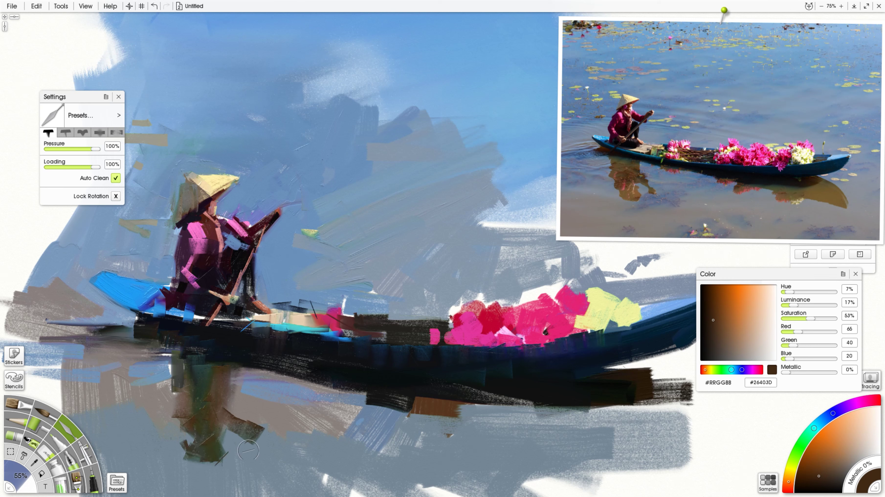
{"action": "left_click", "coordinate": [643, 205]}
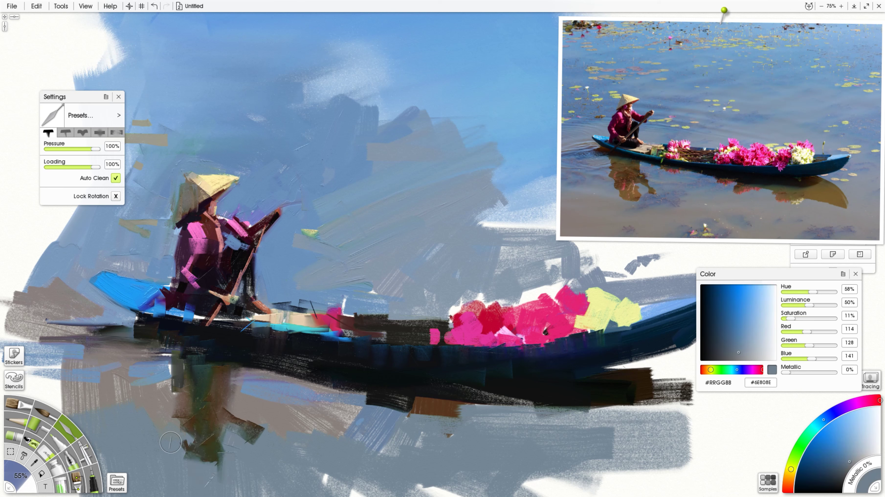
{"action": "left_click_drag", "start_coordinate": [171, 440], "coordinate": [204, 472]}
Enlarge the palette knife to 88% and work sampled water and violet tones around the boat's near end.
{"action": "left_click_drag", "start_coordinate": [136, 412], "coordinate": [147, 412], "text": "shift"}
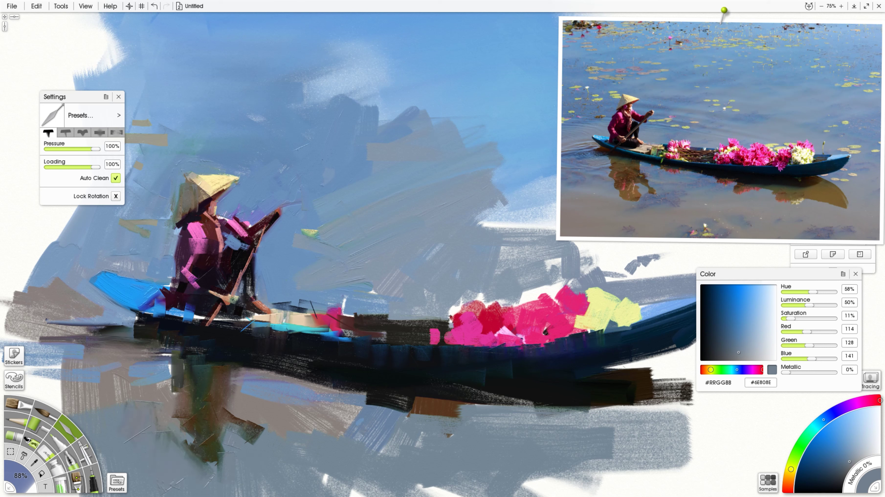
{"action": "left_click", "coordinate": [588, 206]}
{"action": "mouse_move", "coordinate": [136, 341]}
{"action": "left_mouse_down"}
{"action": "mouse_move", "coordinate": [141, 355]}
{"action": "mouse_move", "coordinate": [118, 340]}
{"action": "mouse_move", "coordinate": [91, 356]}
{"action": "left_mouse_up"}
{"action": "left_click", "coordinate": [143, 326], "text": "alt"}
{"action": "left_click", "coordinate": [100, 295], "text": "alt"}
{"action": "mouse_move", "coordinate": [96, 303]}
{"action": "left_mouse_down"}
{"action": "mouse_move", "coordinate": [77, 301]}
{"action": "mouse_move", "coordinate": [74, 329]}
{"action": "left_mouse_up"}
{"action": "left_click_drag", "start_coordinate": [66, 289], "coordinate": [40, 296]}
{"action": "mouse_move", "coordinate": [63, 299]}
{"action": "left_mouse_down"}
{"action": "mouse_move", "coordinate": [77, 331]}
{"action": "mouse_move", "coordinate": [97, 315]}
{"action": "left_mouse_up"}
Restate the rower's arms, torso and back edge with sampled dark plum, magenta and blue knife strokes.
{"action": "left_click", "coordinate": [249, 201], "text": "alt"}
{"action": "left_click", "coordinate": [241, 251], "text": "alt"}
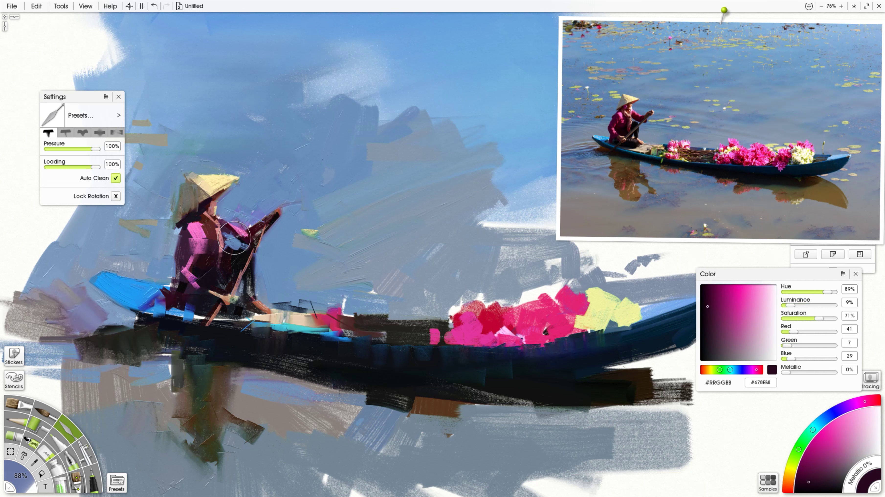
{"action": "left_click", "coordinate": [210, 262], "text": "alt"}
{"action": "left_click_drag", "start_coordinate": [208, 244], "coordinate": [178, 286]}
{"action": "left_click", "coordinate": [192, 280], "text": "alt"}
{"action": "left_click", "coordinate": [204, 269], "text": "alt"}
{"action": "left_click", "coordinate": [154, 273], "text": "alt"}
{"action": "left_click", "coordinate": [155, 273], "text": "alt"}
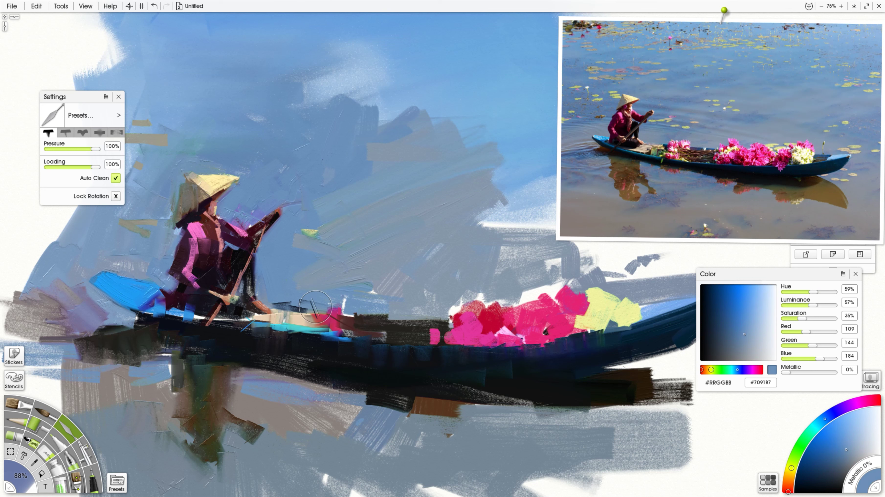
Add a pink reflection under the boat and roughen the pink and yellow-green flowers with the palette knife.
{"action": "left_click", "coordinate": [333, 327], "text": "alt"}
{"action": "left_click_drag", "start_coordinate": [335, 389], "coordinate": [331, 406]}
{"action": "left_click", "coordinate": [472, 325], "text": "alt"}
{"action": "left_click_drag", "start_coordinate": [471, 317], "coordinate": [473, 303]}
{"action": "mouse_move", "coordinate": [529, 304]}
{"action": "left_mouse_down"}
{"action": "mouse_move", "coordinate": [582, 310]}
{"action": "mouse_move", "coordinate": [571, 318]}
{"action": "left_mouse_up"}
{"action": "left_click", "coordinate": [606, 307], "text": "alt"}
{"action": "left_click_drag", "start_coordinate": [638, 306], "coordinate": [632, 319]}
{"action": "mouse_move", "coordinate": [606, 293]}
{"action": "left_mouse_down"}
{"action": "mouse_move", "coordinate": [618, 275]}
{"action": "mouse_move", "coordinate": [592, 284]}
{"action": "mouse_move", "coordinate": [576, 272]}
{"action": "left_mouse_up"}
Lay grey-blue palette-knife strokes in the water just behind and above the flower heap.
{"action": "left_click", "coordinate": [822, 147]}
{"action": "mouse_move", "coordinate": [538, 256]}
{"action": "left_mouse_down"}
{"action": "mouse_move", "coordinate": [519, 270]}
{"action": "mouse_move", "coordinate": [543, 279]}
{"action": "left_mouse_up"}
{"action": "left_click_drag", "start_coordinate": [514, 256], "coordinate": [497, 275]}
{"action": "left_click_drag", "start_coordinate": [526, 226], "coordinate": [509, 258]}
Layer short grey-brown and violet-grey palette-knife strokes over the water below the boat's flower end.
{"action": "left_click_drag", "start_coordinate": [561, 479], "coordinate": [493, 448]}
{"action": "left_click", "coordinate": [787, 210], "text": "alt"}
{"action": "mouse_move", "coordinate": [565, 456]}
{"action": "left_mouse_down"}
{"action": "mouse_move", "coordinate": [530, 413]}
{"action": "mouse_move", "coordinate": [512, 435]}
{"action": "mouse_move", "coordinate": [513, 413]}
{"action": "mouse_move", "coordinate": [444, 444]}
{"action": "left_mouse_up"}
{"action": "left_click_drag", "start_coordinate": [491, 424], "coordinate": [494, 477]}
{"action": "mouse_move", "coordinate": [528, 405]}
{"action": "left_mouse_down"}
{"action": "mouse_move", "coordinate": [487, 409]}
{"action": "mouse_move", "coordinate": [523, 462]}
{"action": "left_mouse_up"}
{"action": "mouse_move", "coordinate": [592, 411]}
{"action": "left_mouse_down"}
{"action": "mouse_move", "coordinate": [652, 432]}
{"action": "mouse_move", "coordinate": [615, 429]}
{"action": "left_mouse_up"}
{"action": "left_click", "coordinate": [723, 208]}
{"action": "left_click_drag", "start_coordinate": [423, 413], "coordinate": [442, 428]}
{"action": "left_click", "coordinate": [766, 233]}
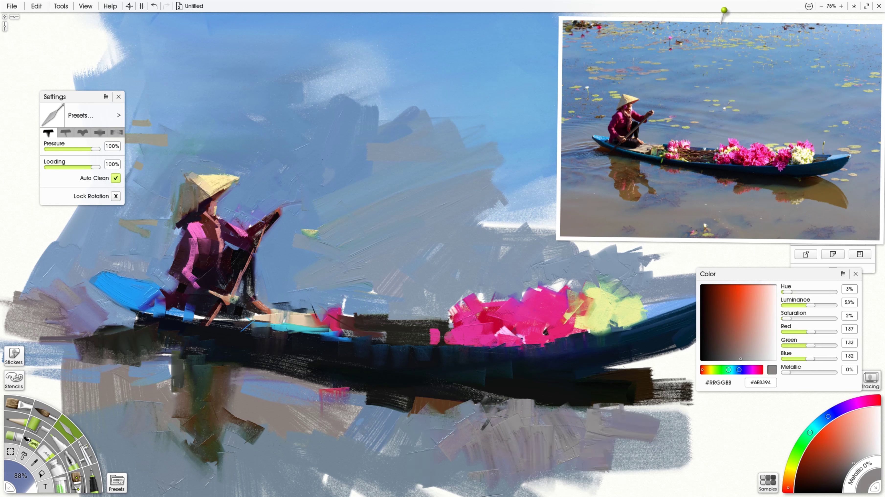
{"action": "left_click_drag", "start_coordinate": [543, 489], "coordinate": [561, 486]}
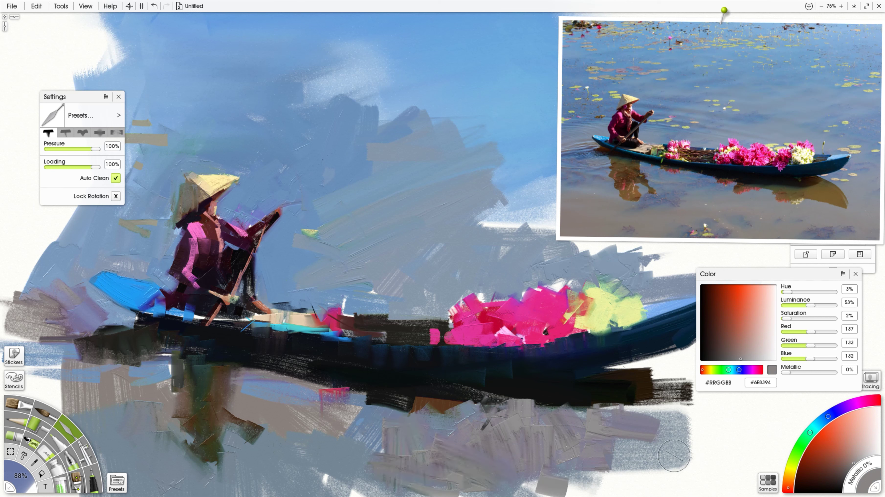
Work sampled dark blue and grey-blue into the hull's lower edge and the water beside the rower's reflection.
{"action": "left_click", "coordinate": [762, 168], "text": "alt"}
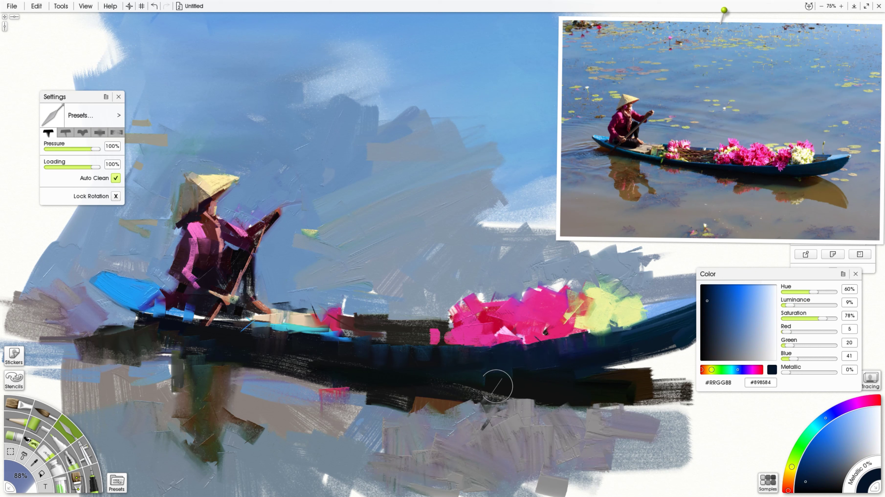
{"action": "left_click_drag", "start_coordinate": [291, 421], "coordinate": [270, 441]}
{"action": "left_click_drag", "start_coordinate": [276, 402], "coordinate": [265, 429]}
{"action": "mouse_move", "coordinate": [305, 401]}
{"action": "left_mouse_down"}
{"action": "mouse_move", "coordinate": [303, 434]}
{"action": "mouse_move", "coordinate": [325, 440]}
{"action": "left_mouse_up"}
{"action": "mouse_move", "coordinate": [310, 422]}
{"action": "left_mouse_down"}
{"action": "mouse_move", "coordinate": [369, 428]}
{"action": "mouse_move", "coordinate": [335, 432]}
{"action": "left_mouse_up"}
{"action": "left_click", "coordinate": [345, 371], "text": "alt"}
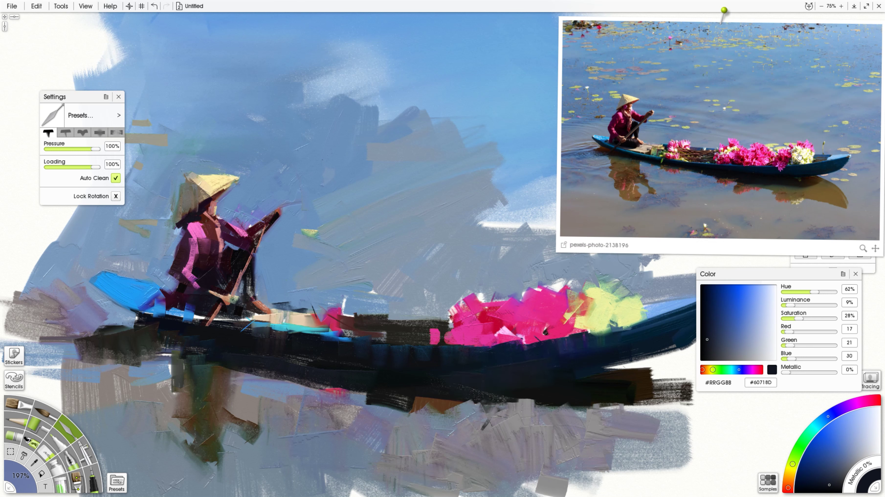
Sweep large vertical strokes of sampled blue and grey-lavender across the background water with the palette knife at 197%.
{"action": "left_click", "coordinate": [777, 140], "text": "alt"}
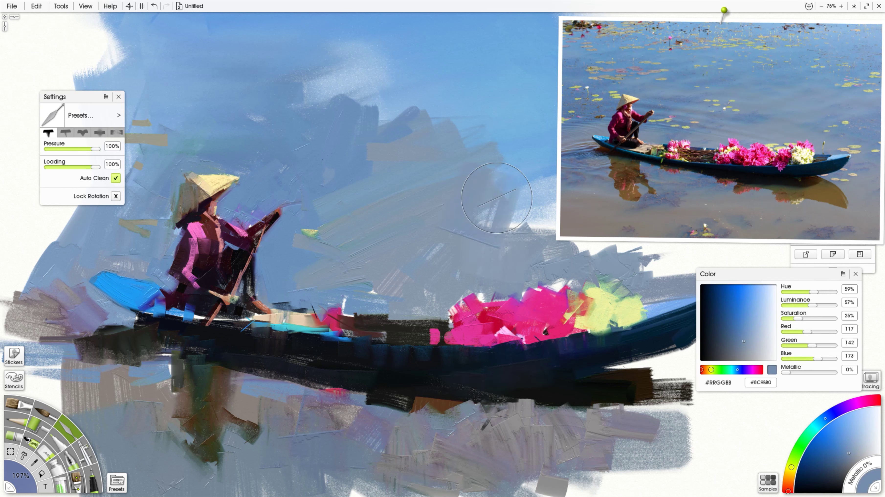
{"action": "mouse_move", "coordinate": [508, 257]}
{"action": "left_mouse_down"}
{"action": "mouse_move", "coordinate": [374, 58]}
{"action": "mouse_move", "coordinate": [418, 251]}
{"action": "mouse_move", "coordinate": [387, 39]}
{"action": "mouse_move", "coordinate": [528, 256]}
{"action": "left_mouse_up"}
{"action": "left_click", "coordinate": [820, 165]}
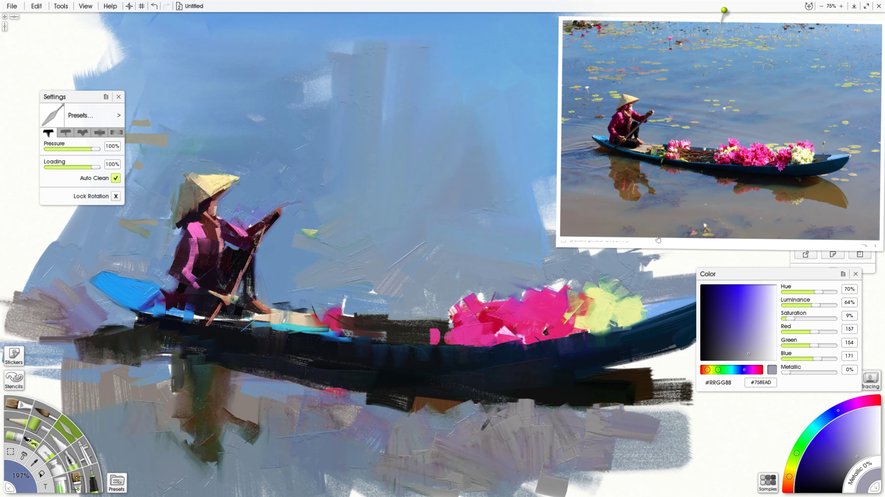
Reposition the pinned reference photo closer to the painting and pick the near-black colour #030010.
{"action": "left_click_drag", "start_coordinate": [724, 10], "coordinate": [845, 8]}
{"action": "mouse_move", "coordinate": [605, 261]}
{"action": "left_mouse_down"}
{"action": "mouse_move", "coordinate": [550, 205]}
{"action": "mouse_move", "coordinate": [641, 208]}
{"action": "mouse_move", "coordinate": [529, 179]}
{"action": "mouse_move", "coordinate": [666, 240]}
{"action": "left_mouse_up"}
{"action": "left_click", "coordinate": [702, 288]}
{"action": "left_click_drag", "start_coordinate": [846, 7], "coordinate": [647, 29]}
Set the oil brush to 77% thinners and 100% stiffness, and sample grey-blue from the background water.
{"action": "left_click", "coordinate": [18, 404]}
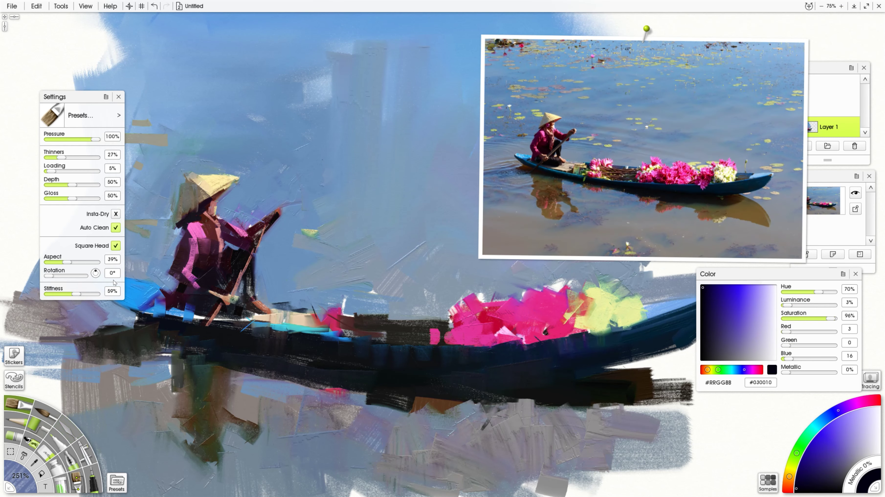
{"action": "left_click_drag", "start_coordinate": [59, 159], "coordinate": [85, 159]}
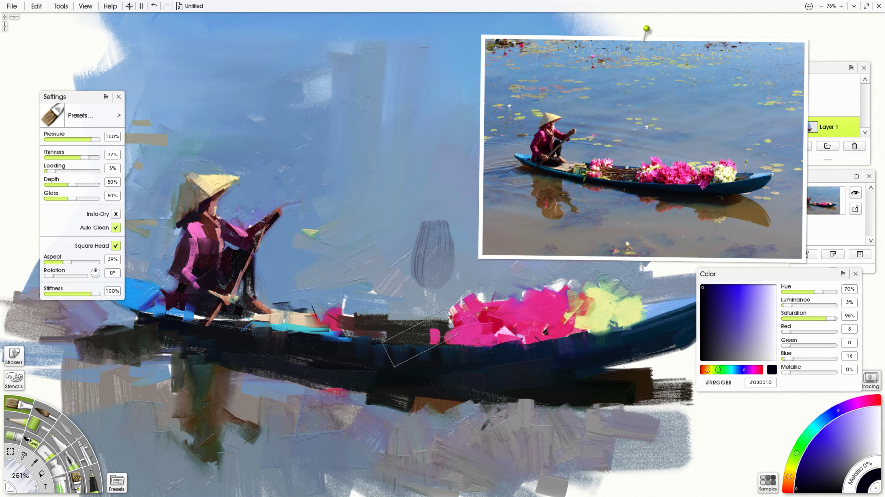
{"action": "left_click", "coordinate": [376, 248], "text": "alt"}
{"action": "mouse_move", "coordinate": [397, 402]}
{"action": "left_mouse_down"}
{"action": "mouse_move", "coordinate": [379, 423]}
{"action": "mouse_move", "coordinate": [423, 409]}
{"action": "mouse_move", "coordinate": [375, 404]}
{"action": "left_mouse_up"}
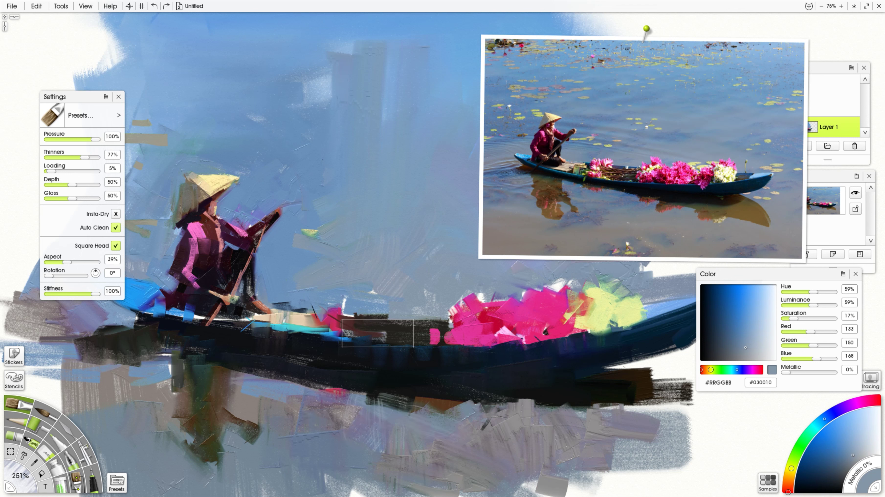
Glaze sampled pink over the flower clusters and bright blue along the boat's inner rim with the thinned oil brush.
{"action": "left_click", "coordinate": [542, 319], "text": "alt"}
{"action": "left_click_drag", "start_coordinate": [544, 318], "coordinate": [613, 322]}
{"action": "mouse_move", "coordinate": [335, 323]}
{"action": "left_mouse_down"}
{"action": "mouse_move", "coordinate": [416, 333]}
{"action": "mouse_move", "coordinate": [364, 296]}
{"action": "left_mouse_up"}
{"action": "left_click", "coordinate": [169, 305], "text": "alt"}
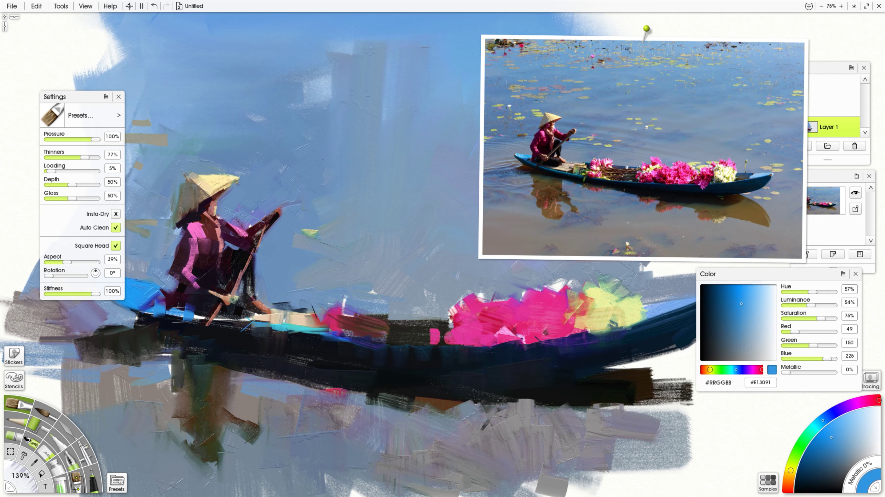
{"action": "left_click_drag", "start_coordinate": [278, 320], "coordinate": [216, 312]}
Glaze plum over the rower's torso and dab small green lily pads on the water beyond the oar.
{"action": "left_click", "coordinate": [205, 257], "text": "alt"}
{"action": "mouse_move", "coordinate": [199, 246]}
{"action": "left_mouse_down"}
{"action": "mouse_move", "coordinate": [198, 268]}
{"action": "mouse_move", "coordinate": [267, 297]}
{"action": "mouse_move", "coordinate": [273, 265]}
{"action": "left_mouse_up"}
{"action": "left_click", "coordinate": [288, 258], "text": "alt"}
{"action": "left_click", "coordinate": [224, 183], "text": "alt"}
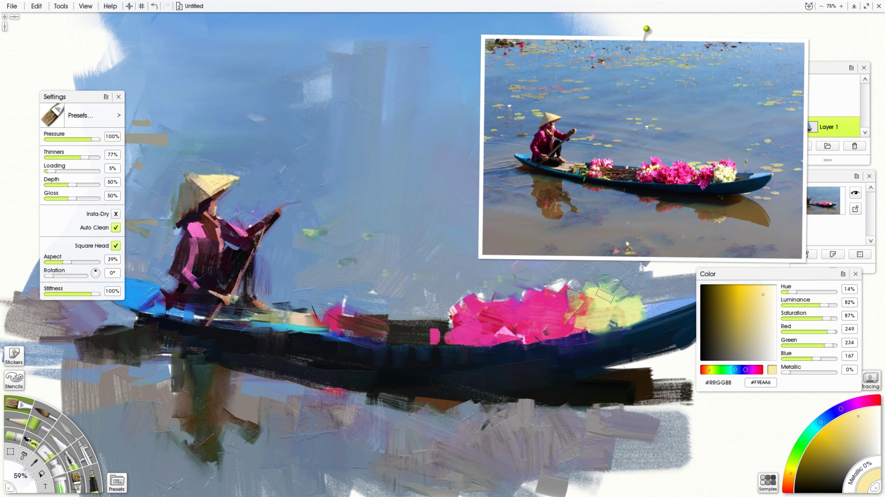
Set the thinners to 38% and refine the pink flowers' outline and the nearby water with sampled grey-blue.
{"action": "left_click_drag", "start_coordinate": [84, 157], "coordinate": [67, 158]}
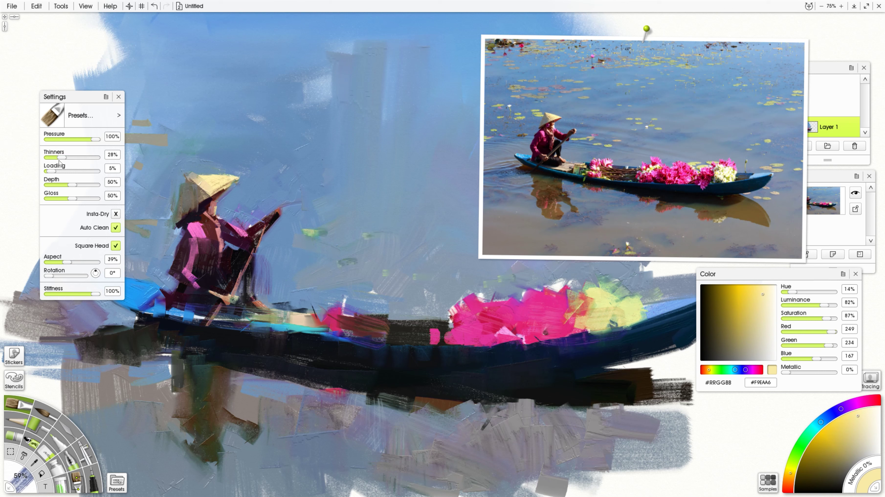
{"action": "left_click", "coordinate": [436, 296], "text": "alt"}
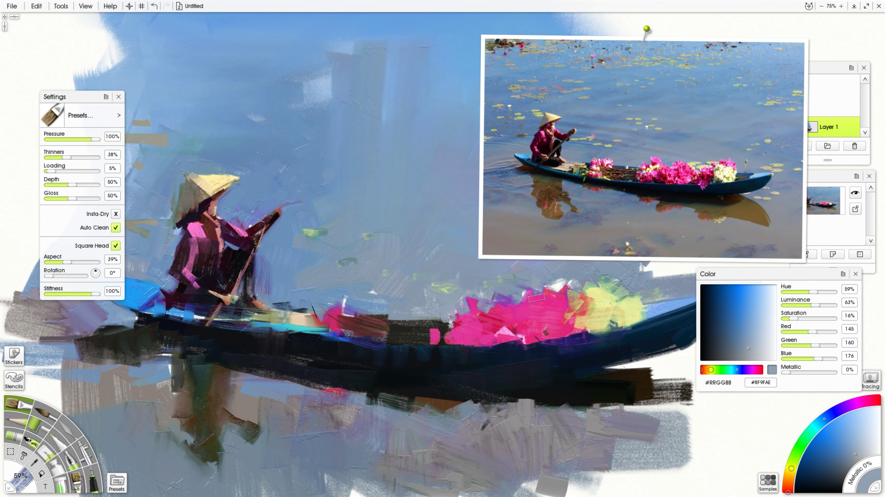
{"action": "left_click", "coordinate": [377, 309], "text": "alt"}
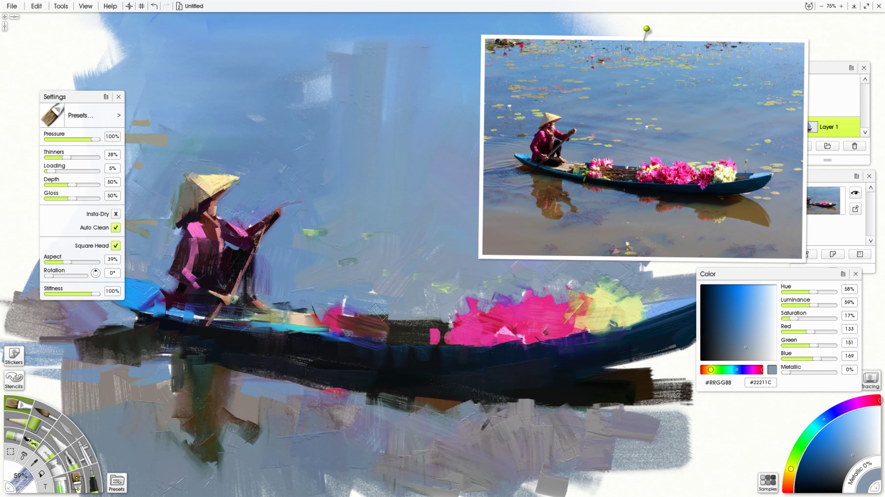
{"action": "left_click", "coordinate": [398, 349], "text": "alt"}
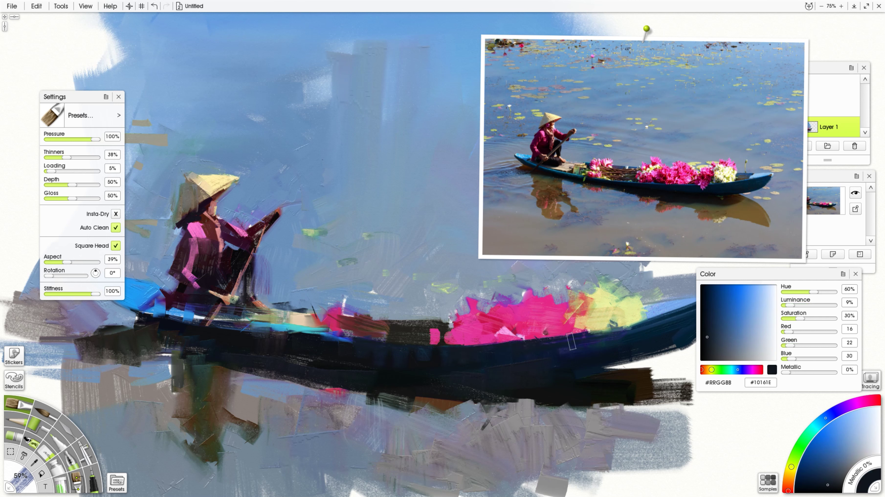
Reshape the yellow-green flower bunch and the boat's far rim with sampled blue, yellow and grey-green strokes.
{"action": "left_click", "coordinate": [670, 310], "text": "alt"}
{"action": "left_click_drag", "start_coordinate": [633, 314], "coordinate": [601, 320]}
{"action": "left_click", "coordinate": [607, 320], "text": "alt"}
{"action": "left_click", "coordinate": [648, 287], "text": "alt"}
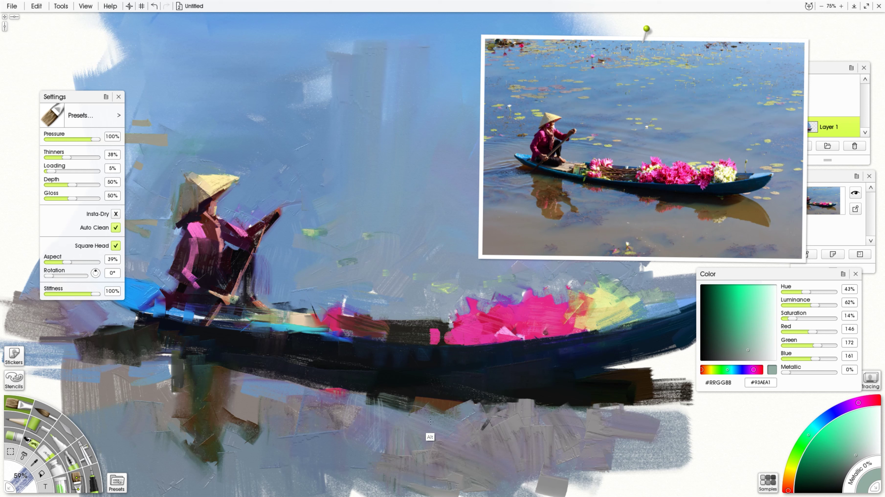
Paint the bow's curved reflection in broad brown strokes sampled from the reference, using a 145% brush.
{"action": "left_click", "coordinate": [724, 232], "text": "alt"}
{"action": "left_click_drag", "start_coordinate": [616, 387], "coordinate": [667, 448]}
{"action": "mouse_move", "coordinate": [625, 399]}
{"action": "left_mouse_down"}
{"action": "mouse_move", "coordinate": [658, 455]}
{"action": "mouse_move", "coordinate": [650, 464]}
{"action": "left_mouse_up"}
{"action": "mouse_move", "coordinate": [624, 431]}
{"action": "left_mouse_down"}
{"action": "mouse_move", "coordinate": [653, 431]}
{"action": "mouse_move", "coordinate": [566, 415]}
{"action": "mouse_move", "coordinate": [638, 457]}
{"action": "left_mouse_up"}
{"action": "left_click_drag", "start_coordinate": [557, 408], "coordinate": [642, 463]}
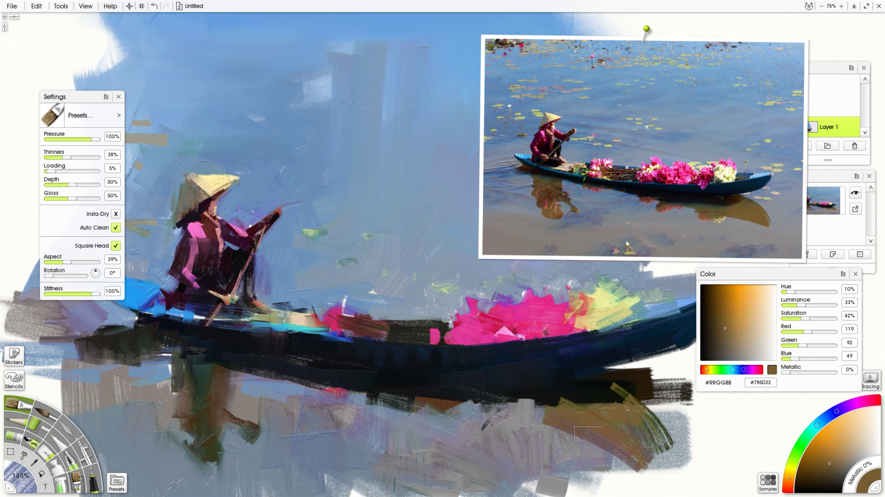
Shape the bow and its brown reflection with sampled grey-blue water strokes, moving the Color panel clear of the bow.
{"action": "left_click", "coordinate": [765, 211], "text": "alt"}
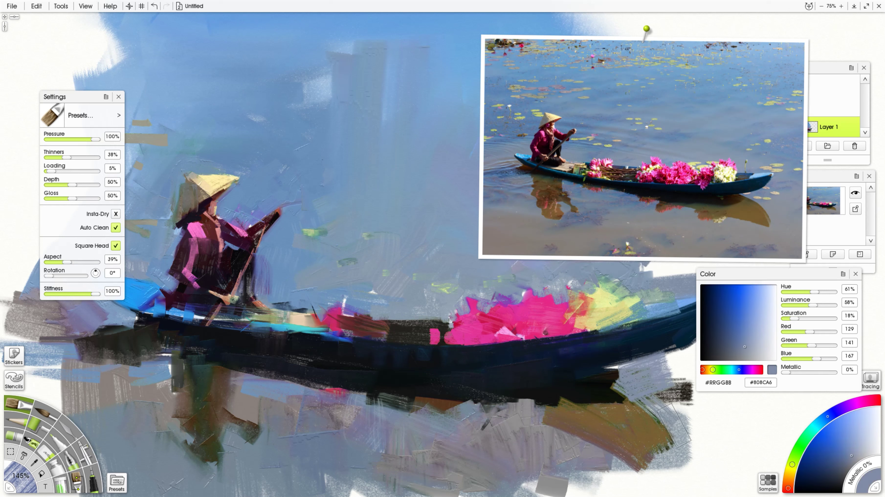
{"action": "left_click_drag", "start_coordinate": [673, 425], "coordinate": [686, 387]}
{"action": "left_click_drag", "start_coordinate": [724, 270], "coordinate": [775, 268]}
{"action": "mouse_move", "coordinate": [722, 340]}
{"action": "left_mouse_down"}
{"action": "mouse_move", "coordinate": [660, 369]}
{"action": "mouse_move", "coordinate": [648, 397]}
{"action": "left_mouse_up"}
{"action": "left_click_drag", "start_coordinate": [607, 378], "coordinate": [640, 369]}
{"action": "mouse_move", "coordinate": [659, 415]}
{"action": "left_mouse_down"}
{"action": "mouse_move", "coordinate": [684, 475]}
{"action": "mouse_move", "coordinate": [730, 426]}
{"action": "mouse_move", "coordinate": [656, 410]}
{"action": "left_mouse_up"}
Paint a dark olive band of reflection beneath the hull with a 60% brush, using colors sampled from the reference and canvas.
{"action": "left_click", "coordinate": [716, 225]}
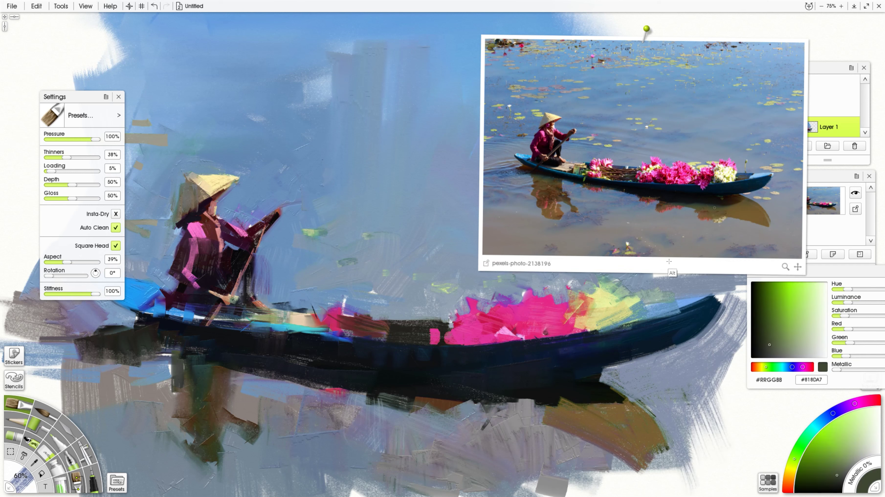
{"action": "left_click_drag", "start_coordinate": [555, 420], "coordinate": [469, 403]}
{"action": "left_click", "coordinate": [562, 441], "text": "alt"}
{"action": "mouse_move", "coordinate": [556, 404]}
{"action": "left_mouse_down"}
{"action": "mouse_move", "coordinate": [465, 399]}
{"action": "mouse_move", "coordinate": [586, 399]}
{"action": "left_mouse_up"}
{"action": "left_click", "coordinate": [574, 397], "text": "alt"}
{"action": "left_click", "coordinate": [715, 224]}
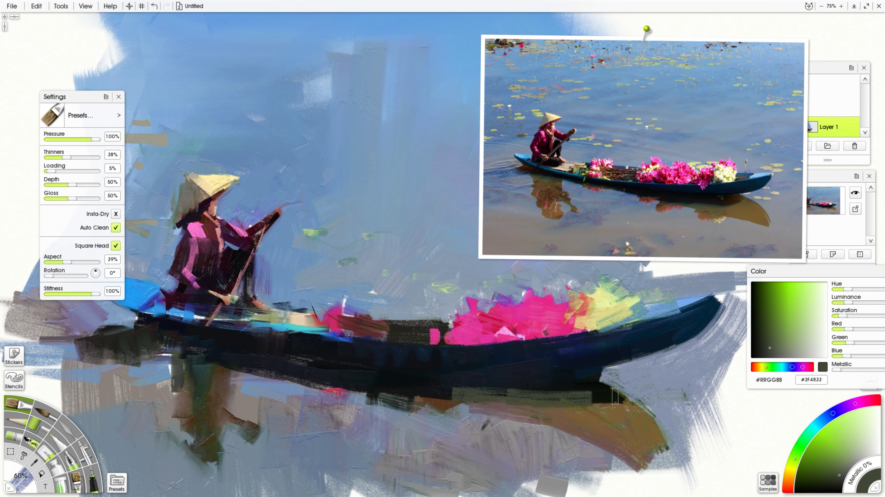
Refine the hull's lower edge near the bow with sampled brown and near-black strokes.
{"action": "left_click", "coordinate": [611, 394], "text": "alt"}
{"action": "left_click", "coordinate": [616, 392], "text": "alt"}
{"action": "left_click", "coordinate": [581, 386], "text": "alt"}
{"action": "left_click_drag", "start_coordinate": [606, 390], "coordinate": [569, 377]}
{"action": "left_click", "coordinate": [542, 382], "text": "alt"}
{"action": "left_click", "coordinate": [542, 382], "text": "alt"}
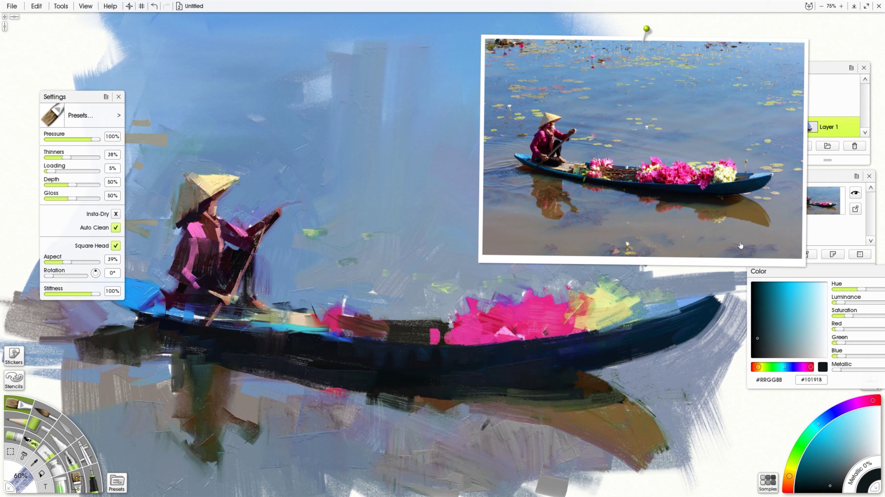
Blend sampled grey strokes into the water around and below the boat's reflection.
{"action": "left_click", "coordinate": [752, 243], "text": "alt"}
{"action": "left_click", "coordinate": [750, 230], "text": "alt"}
{"action": "left_click_drag", "start_coordinate": [622, 406], "coordinate": [647, 406]}
{"action": "mouse_move", "coordinate": [592, 465]}
{"action": "left_mouse_down"}
{"action": "mouse_move", "coordinate": [644, 476]}
{"action": "mouse_move", "coordinate": [547, 487]}
{"action": "left_mouse_up"}
{"action": "left_click_drag", "start_coordinate": [547, 437], "coordinate": [531, 485]}
{"action": "mouse_move", "coordinate": [708, 441]}
{"action": "left_mouse_down"}
{"action": "mouse_move", "coordinate": [703, 479]}
{"action": "mouse_move", "coordinate": [692, 409]}
{"action": "left_mouse_up"}
{"action": "left_click_drag", "start_coordinate": [540, 423], "coordinate": [650, 392]}
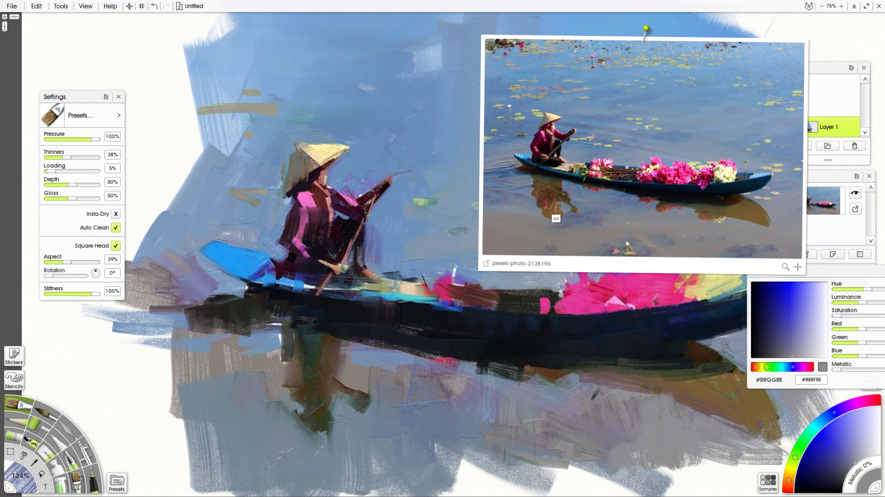
Build up the rower's reflection with sampled ochre, reddish-brown and dark brown strokes at a 79% brush size.
{"action": "left_click", "coordinate": [556, 204], "text": "alt"}
{"action": "left_click_drag", "start_coordinate": [358, 430], "coordinate": [339, 430]}
{"action": "left_click_drag", "start_coordinate": [328, 397], "coordinate": [328, 419]}
{"action": "left_click", "coordinate": [540, 213], "text": "alt"}
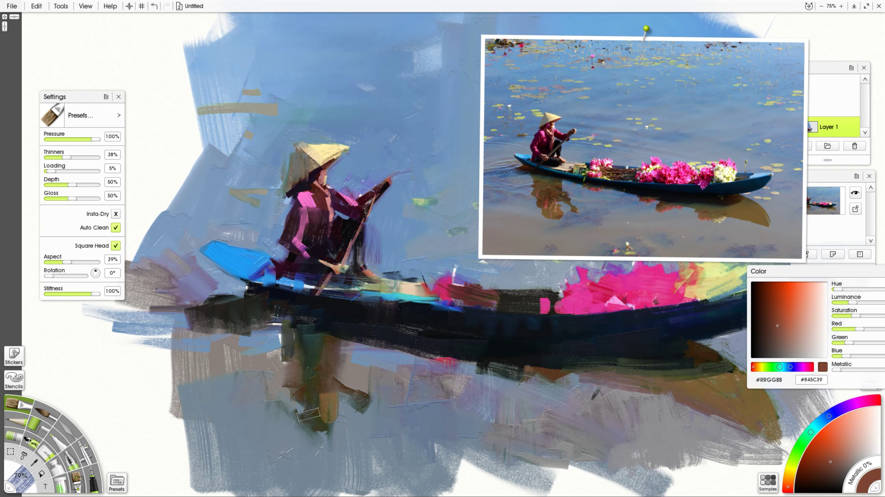
{"action": "left_click_drag", "start_coordinate": [304, 380], "coordinate": [304, 406]}
{"action": "left_click_drag", "start_coordinate": [303, 378], "coordinate": [306, 410]}
{"action": "left_click", "coordinate": [548, 183], "text": "alt"}
{"action": "left_click_drag", "start_coordinate": [310, 345], "coordinate": [302, 376]}
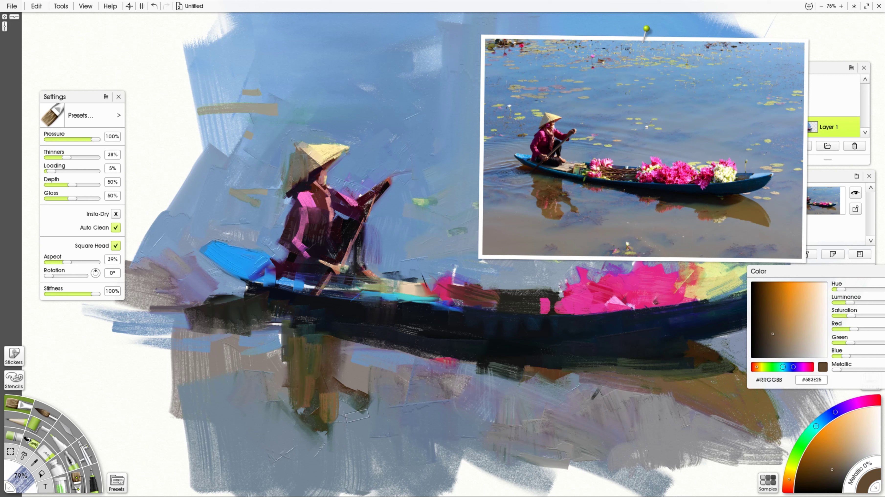
Trim the edges of the rower's reflection with sampled grey and extend its side with dark olive-brown.
{"action": "left_click", "coordinate": [537, 239], "text": "alt"}
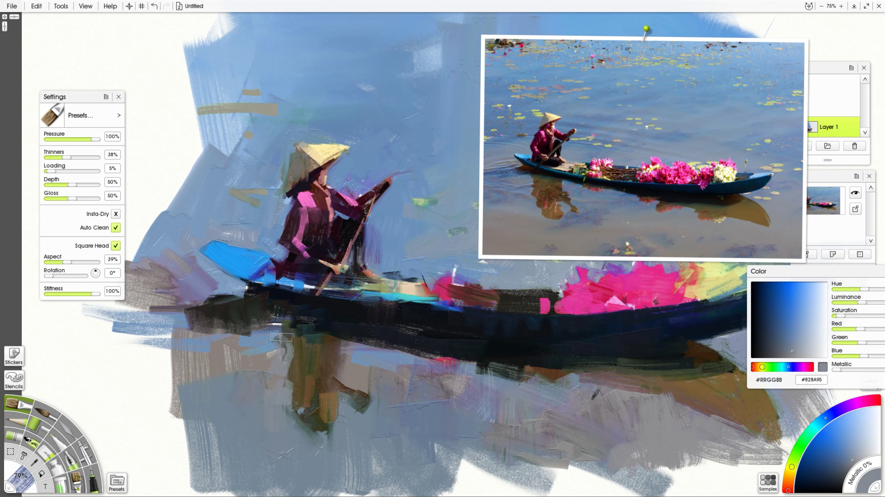
{"action": "left_click", "coordinate": [313, 423], "text": "alt"}
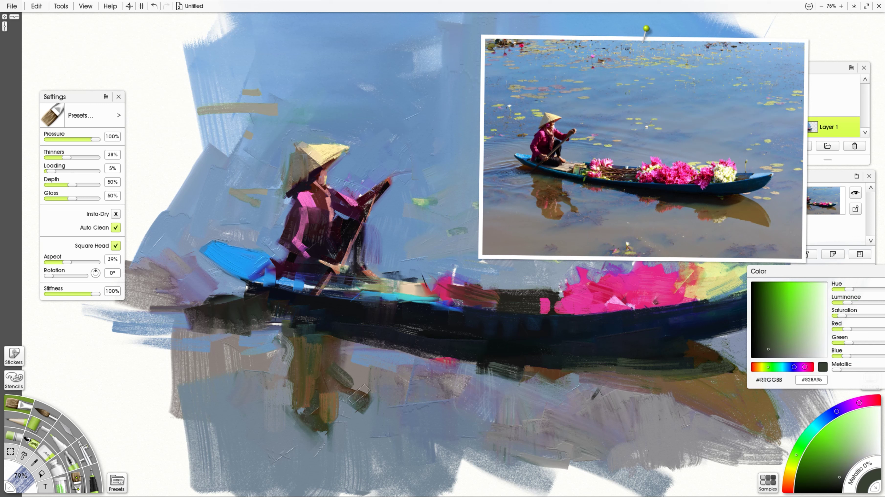
{"action": "left_click_drag", "start_coordinate": [331, 358], "coordinate": [385, 398]}
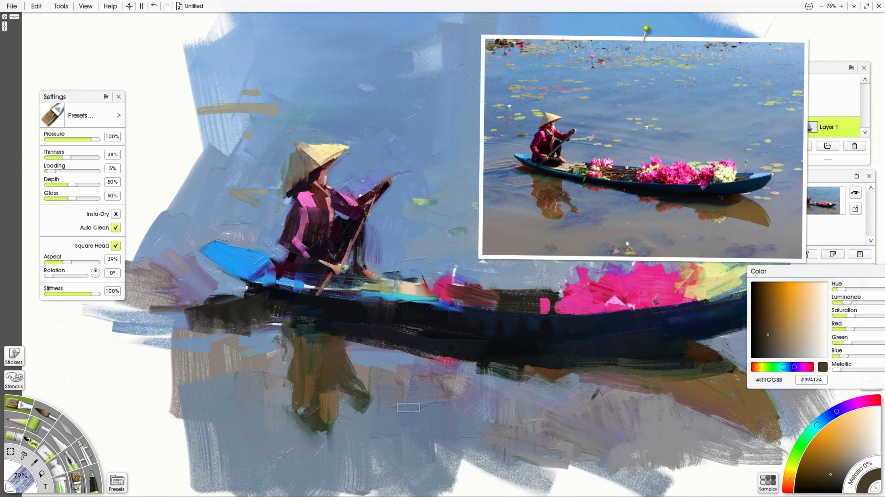
Outline the stern with near-black strokes and accent its rim with sampled light blue at a 43% brush size.
{"action": "left_click", "coordinate": [543, 198], "text": "alt"}
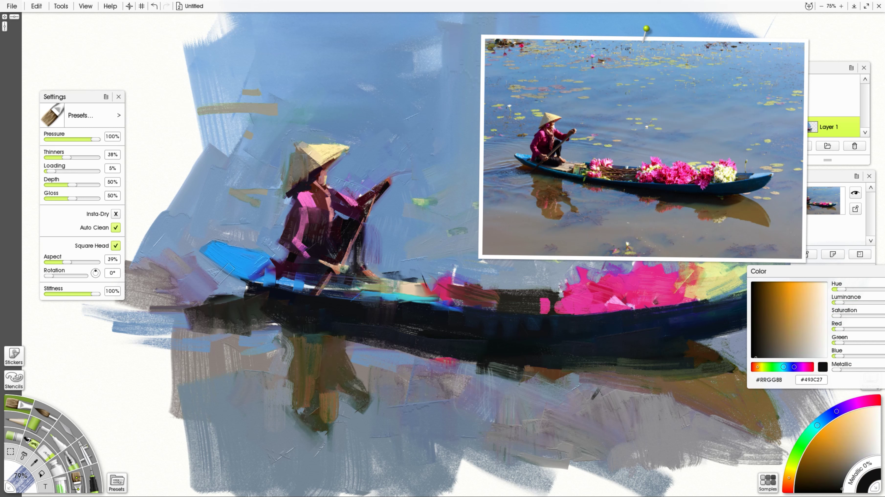
{"action": "left_click_drag", "start_coordinate": [263, 305], "coordinate": [196, 254]}
{"action": "left_click_drag", "start_coordinate": [236, 275], "coordinate": [214, 257]}
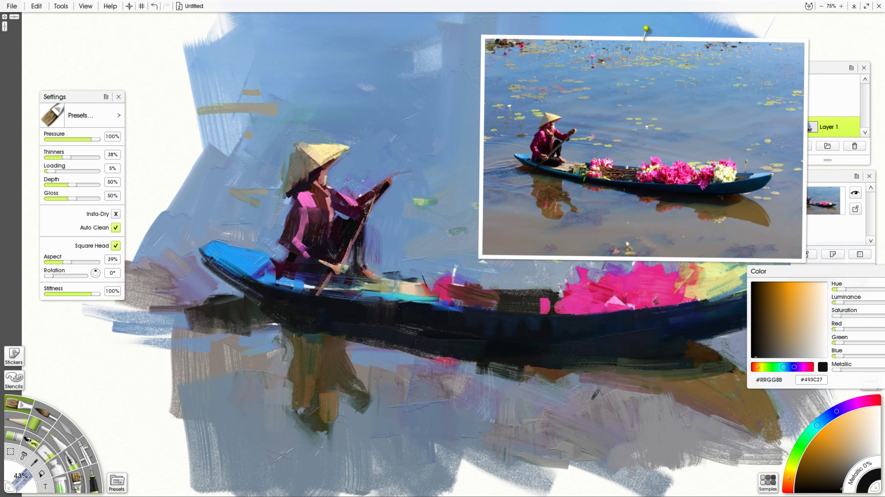
{"action": "left_click", "coordinate": [525, 167], "text": "alt"}
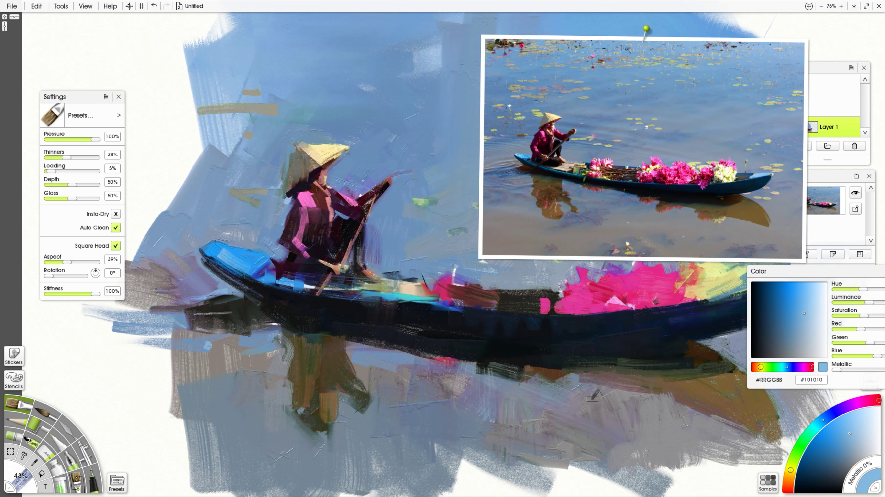
Cover the stray pink patch between the flower clusters with dark brown and add deep red shadows to the large cluster.
{"action": "left_click", "coordinate": [631, 192], "text": "alt"}
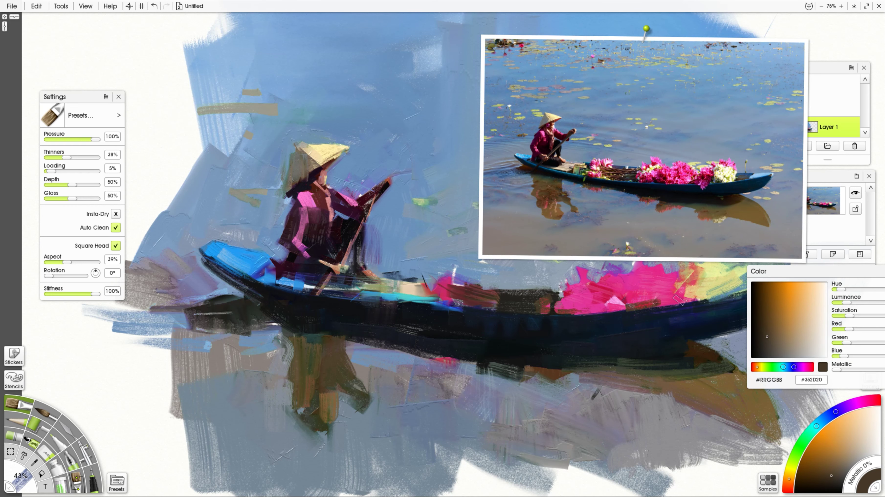
{"action": "left_click", "coordinate": [621, 307], "text": "alt"}
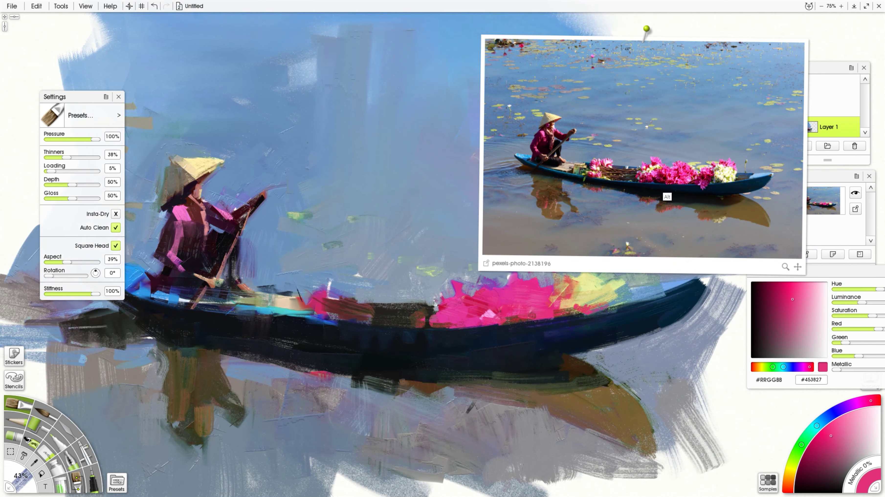
{"action": "left_click", "coordinate": [665, 196], "text": "alt"}
{"action": "left_click_drag", "start_coordinate": [459, 313], "coordinate": [473, 317]}
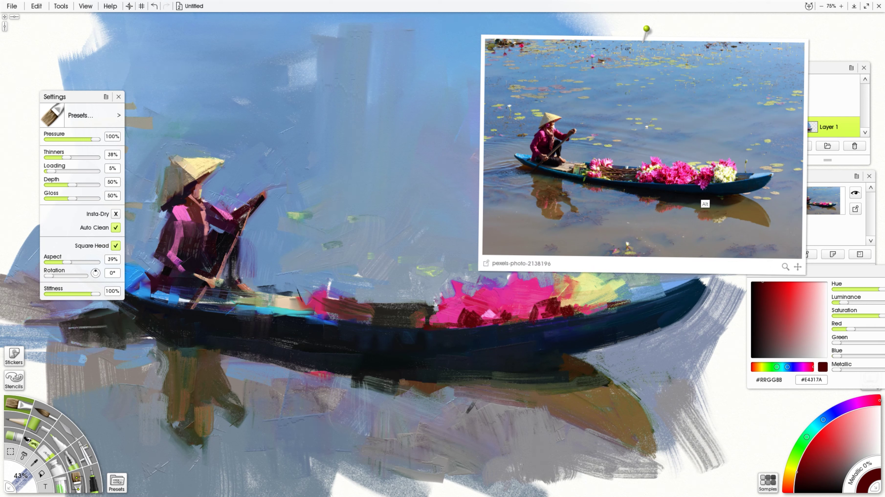
Layer sampled crimson and bright pink petals over the large flower cluster, adding grey-brown touches beside the yellow-green bunch.
{"action": "left_click", "coordinate": [703, 189], "text": "alt"}
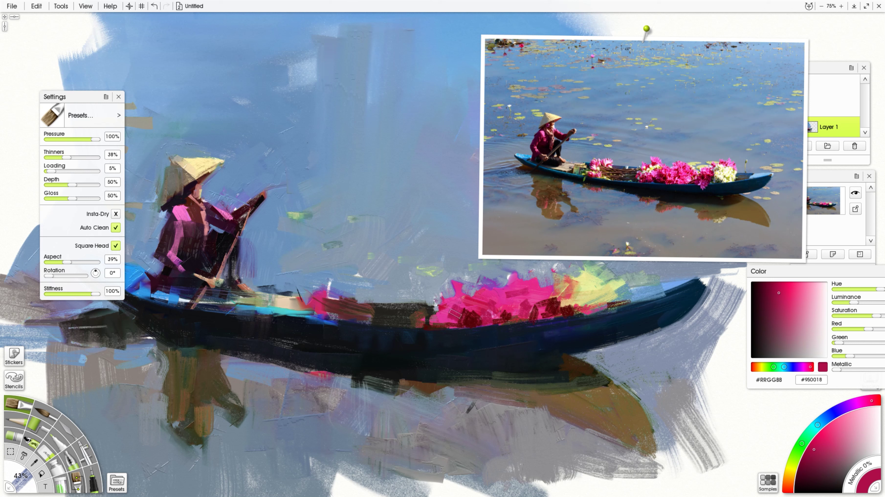
{"action": "left_click", "coordinate": [656, 176], "text": "alt"}
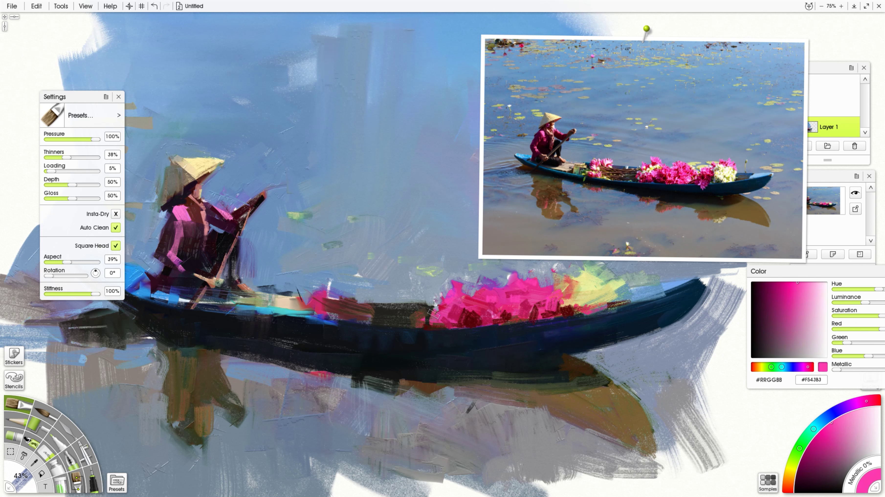
{"action": "left_click", "coordinate": [719, 183], "text": "alt"}
{"action": "left_click_drag", "start_coordinate": [585, 302], "coordinate": [571, 307]}
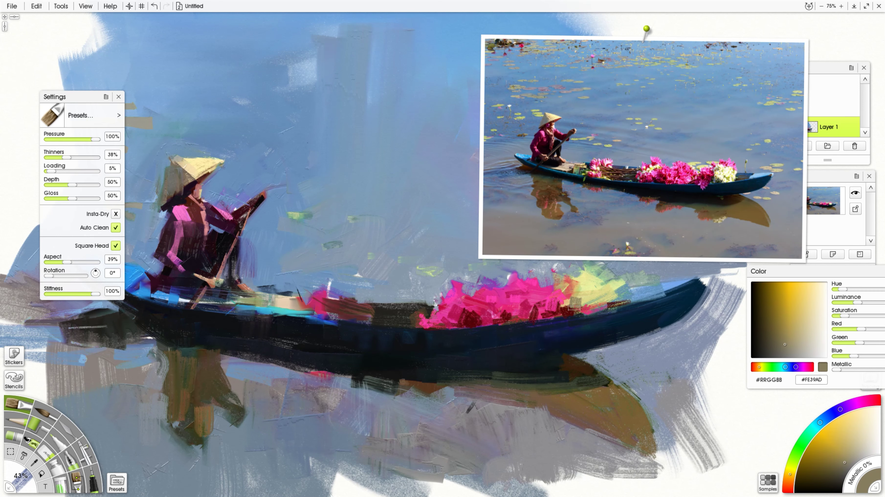
Trim the outline of the rower's hat with sampled water blue and retouch the face beneath the brim.
{"action": "left_click", "coordinate": [217, 169], "text": "alt"}
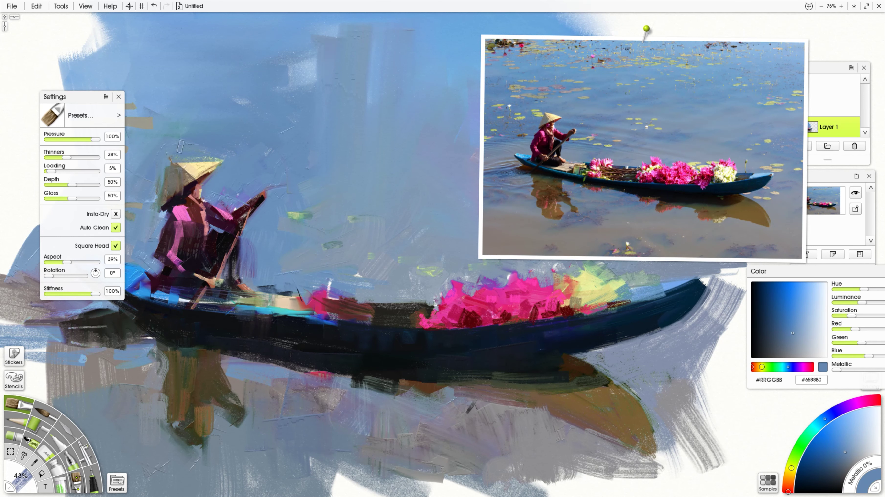
{"action": "left_click_drag", "start_coordinate": [156, 187], "coordinate": [291, 194]}
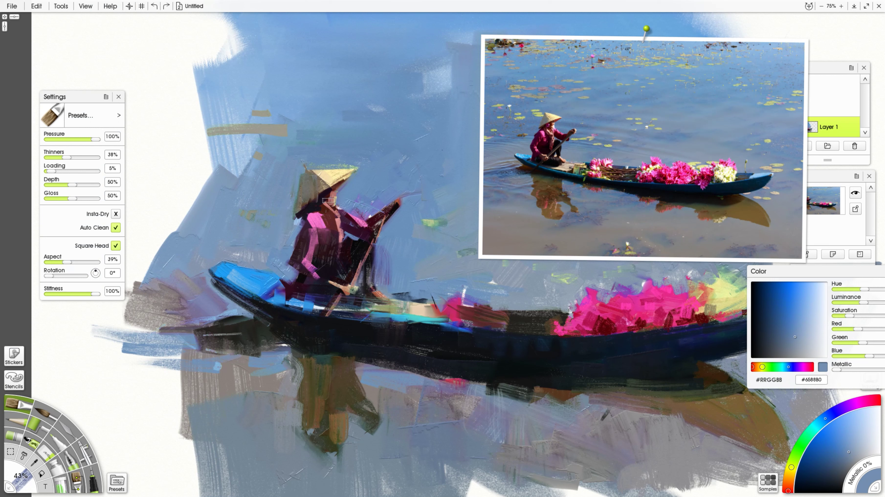
{"action": "left_click", "coordinate": [329, 195], "text": "alt"}
{"action": "left_click_drag", "start_coordinate": [325, 195], "coordinate": [335, 188]}
Shade the back of the hat grey-brown, clean its edge with blue, and add pale yellow highlights on top.
{"action": "left_click", "coordinate": [316, 203], "text": "alt"}
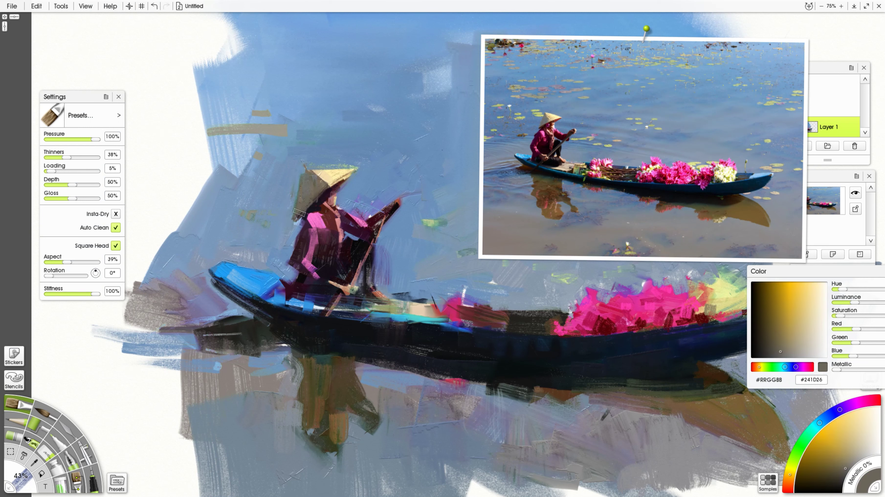
{"action": "left_click", "coordinate": [290, 234], "text": "alt"}
{"action": "left_click", "coordinate": [327, 188], "text": "alt"}
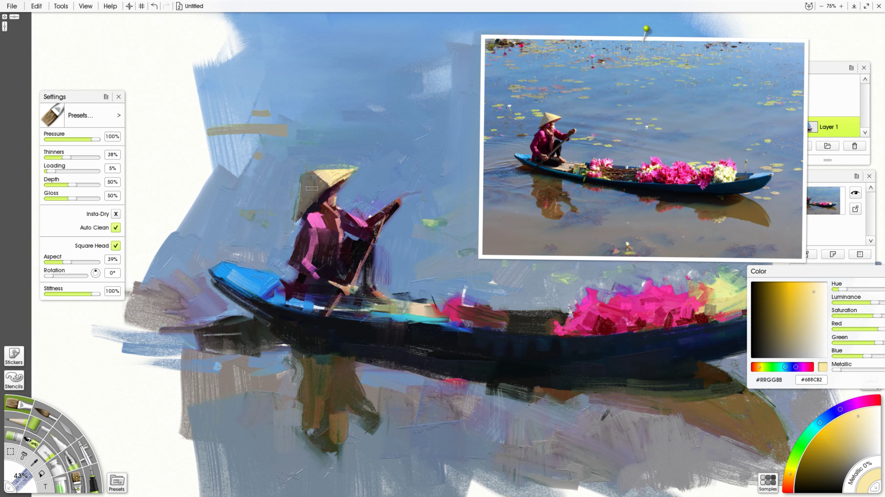
{"action": "left_click_drag", "start_coordinate": [315, 233], "coordinate": [307, 232]}
{"action": "left_click_drag", "start_coordinate": [308, 172], "coordinate": [327, 187]}
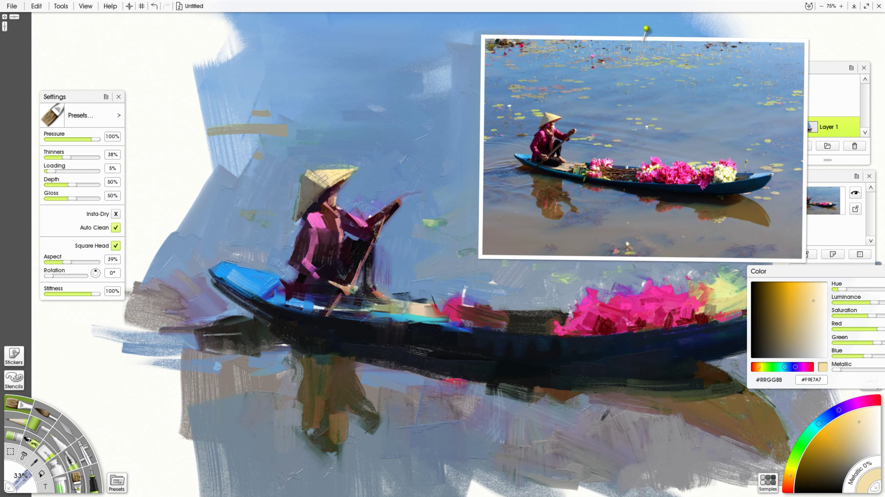
Add pink highlights to the rower's raised sleeve and retouch the face and upper hand in skin tones and near-black.
{"action": "left_click", "coordinate": [320, 227], "text": "alt"}
{"action": "left_click_drag", "start_coordinate": [359, 216], "coordinate": [347, 217]}
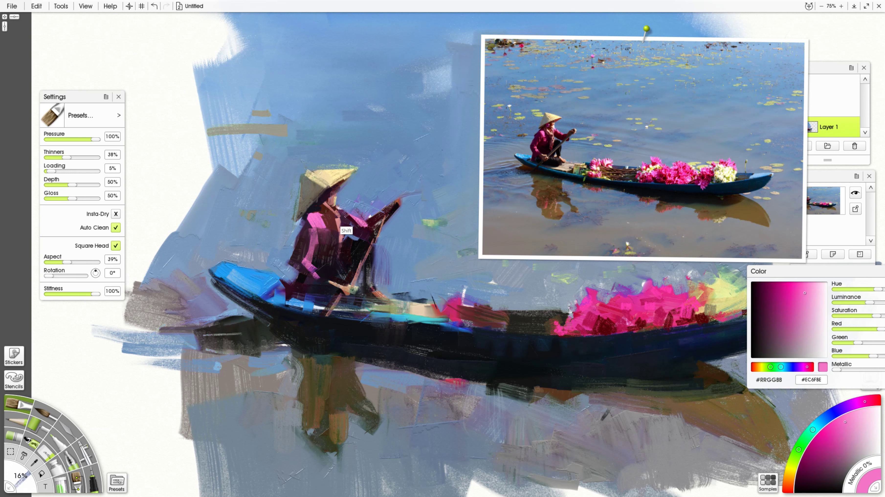
{"action": "left_click", "coordinate": [332, 199], "text": "alt"}
{"action": "left_click", "coordinate": [335, 199], "text": "alt"}
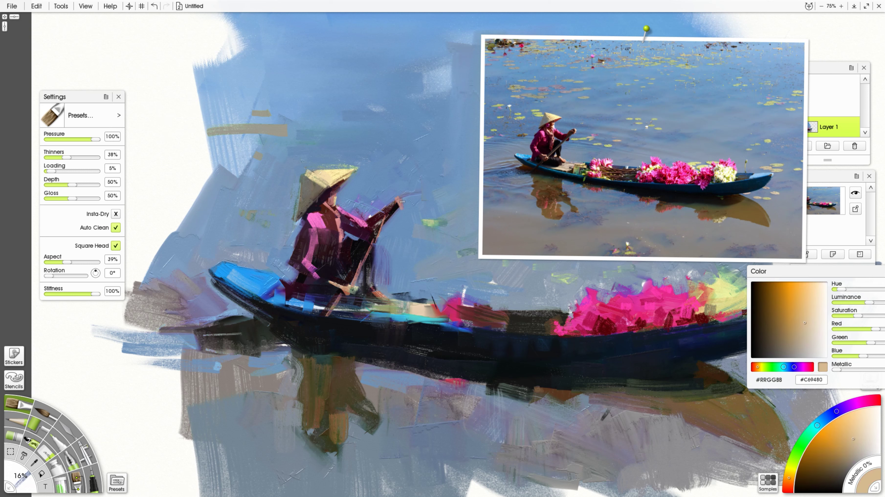
{"action": "left_click", "coordinate": [331, 201], "text": "alt"}
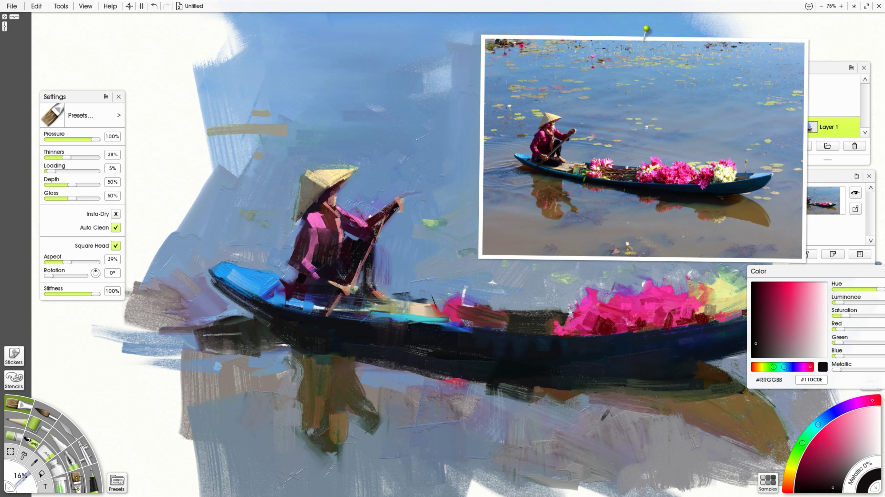
Refine the rower's upper hand and the oar with sampled reddish-brown, dark and water-blue strokes at a 16% brush size.
{"action": "left_click", "coordinate": [398, 210], "text": "alt"}
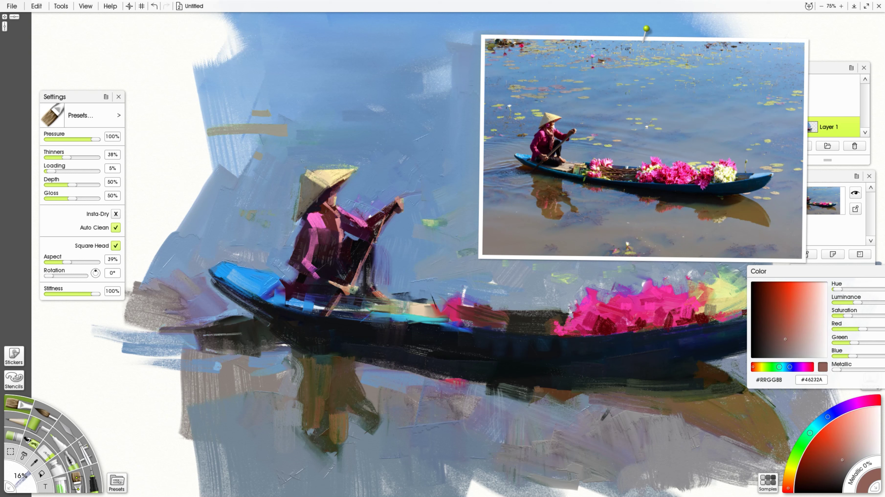
{"action": "left_click", "coordinate": [374, 241], "text": "alt"}
{"action": "left_click", "coordinate": [368, 243], "text": "alt"}
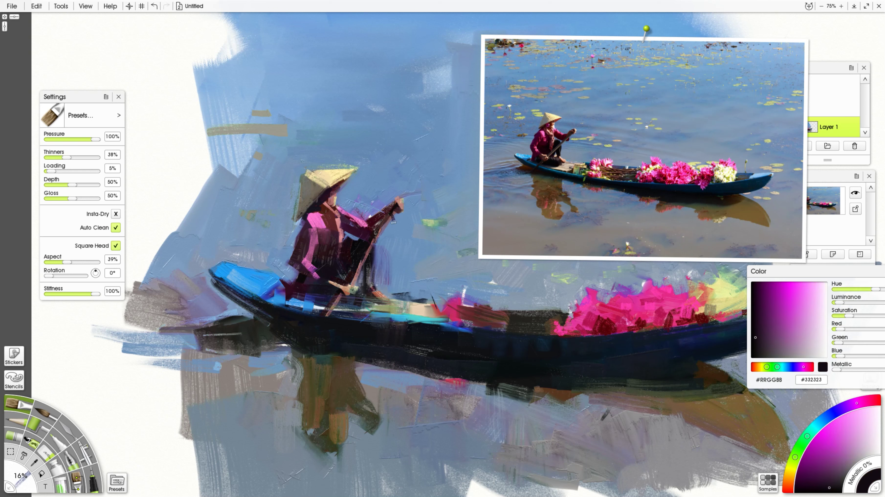
{"action": "left_click", "coordinate": [398, 227], "text": "alt"}
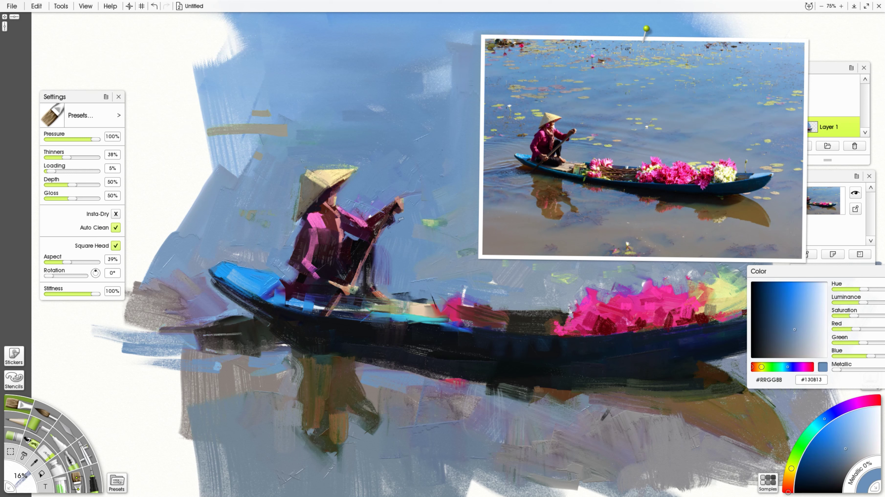
{"action": "left_click", "coordinate": [373, 211], "text": "alt"}
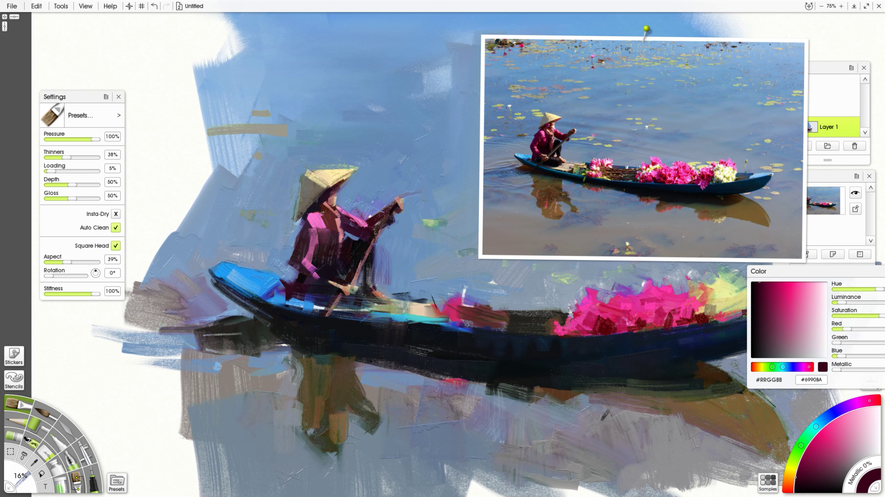
Refine the rower's jacket, sleeve and hands with sampled near-black, dark magenta, pale skin and reddish tones.
{"action": "left_click", "coordinate": [315, 204], "text": "alt"}
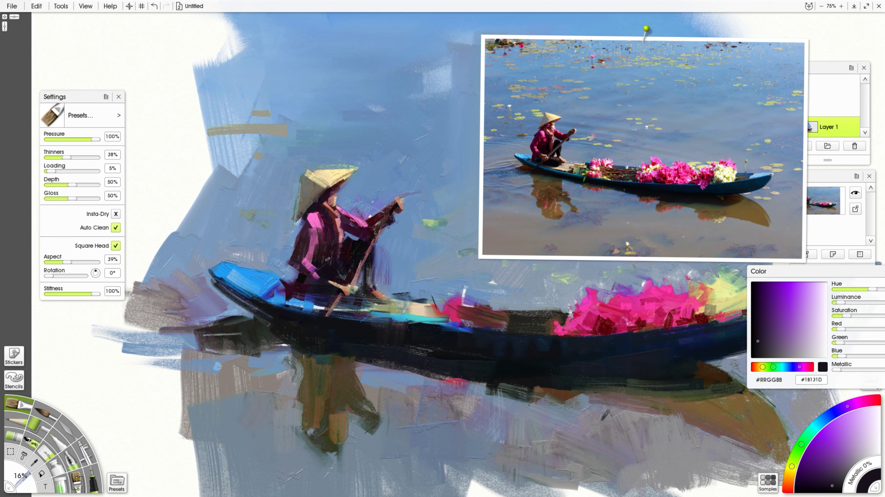
{"action": "left_click", "coordinate": [542, 145], "text": "alt"}
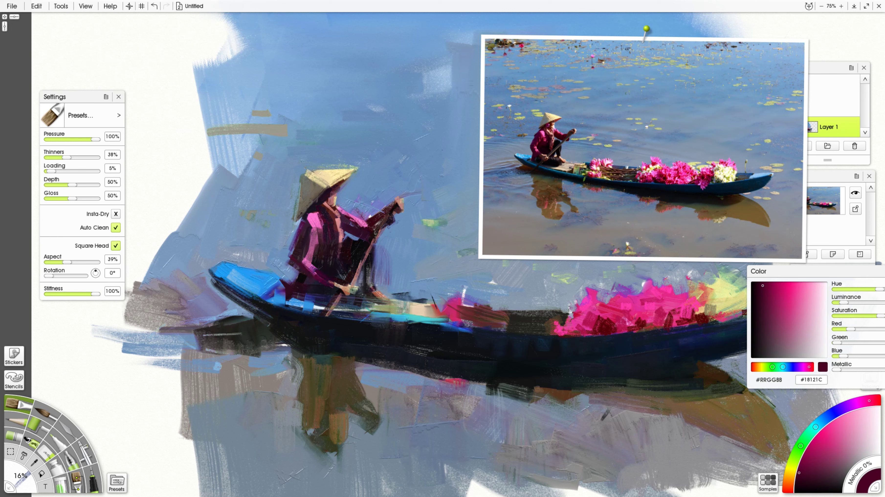
{"action": "left_click", "coordinate": [553, 141], "text": "alt"}
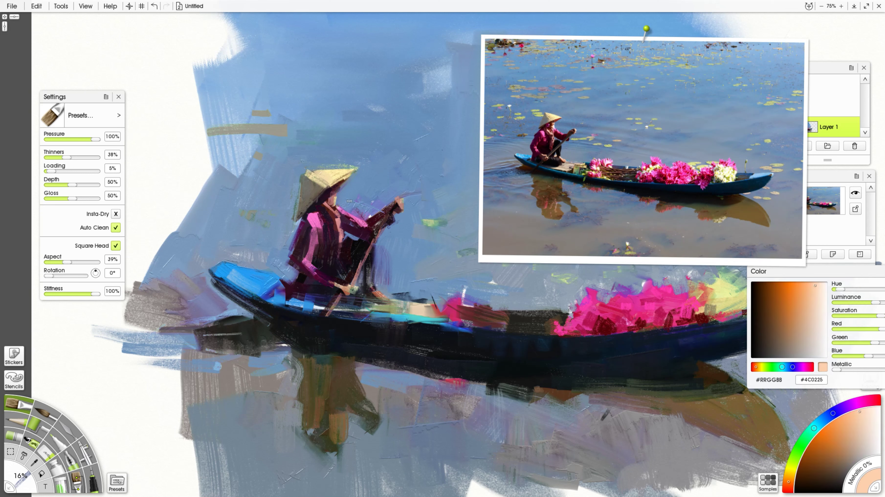
{"action": "left_click", "coordinate": [556, 136], "text": "alt"}
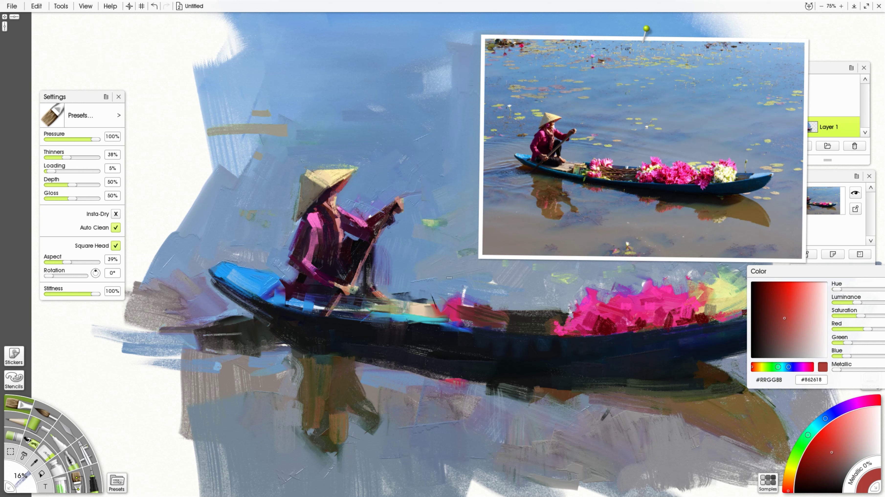
Touch up the boat's interior beside the rower's feet with sampled pale beige and clean the edge above it with water blue.
{"action": "left_click", "coordinate": [548, 204], "text": "alt"}
{"action": "left_click", "coordinate": [417, 312], "text": "alt"}
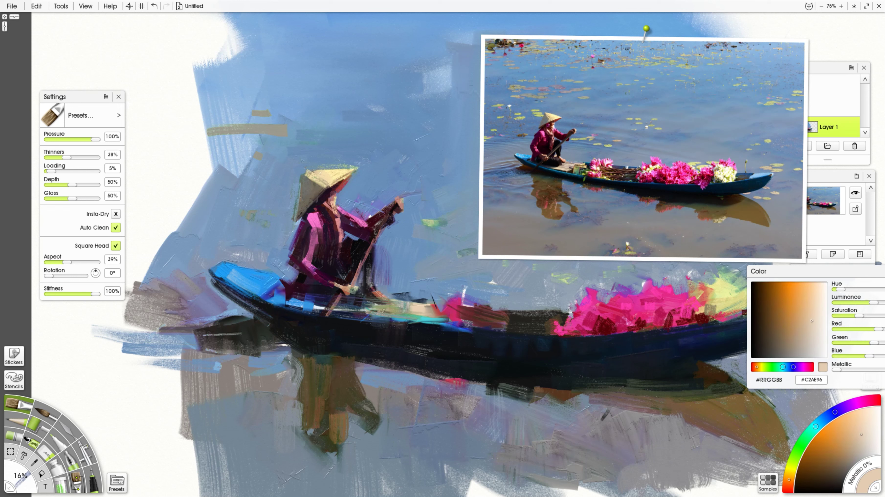
{"action": "left_click", "coordinate": [421, 290], "text": "alt"}
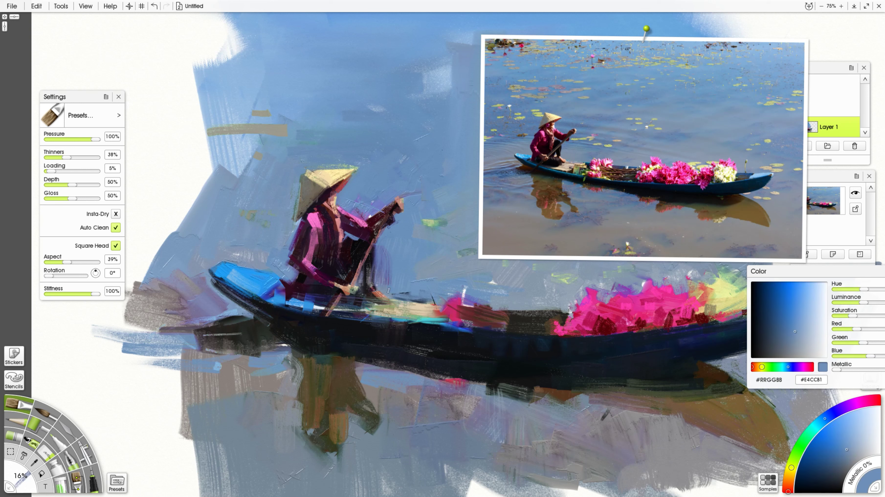
Move the reference photo clear of the painting and texture the water below and behind the boat with a 197% palette knife.
{"action": "left_click_drag", "start_coordinate": [561, 224], "coordinate": [627, 195]}
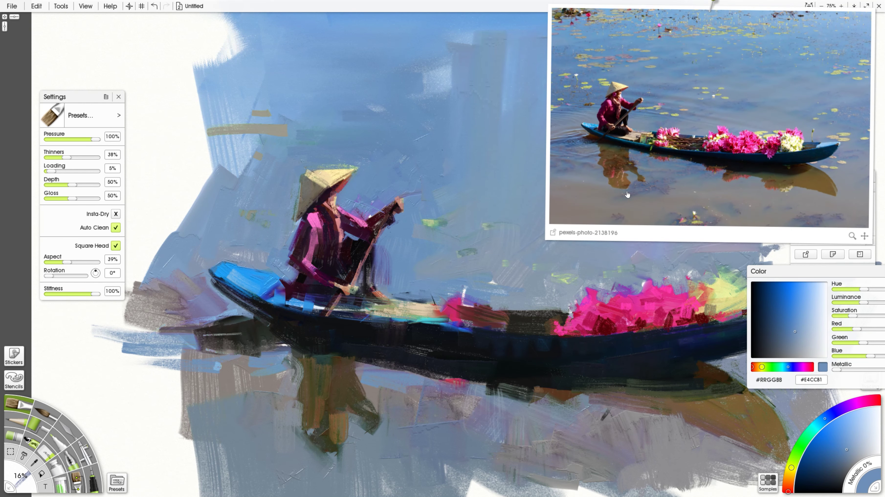
{"action": "left_click", "coordinate": [68, 430]}
{"action": "mouse_move", "coordinate": [481, 460]}
{"action": "left_mouse_down"}
{"action": "mouse_move", "coordinate": [451, 436]}
{"action": "mouse_move", "coordinate": [463, 449]}
{"action": "mouse_move", "coordinate": [651, 447]}
{"action": "left_mouse_up"}
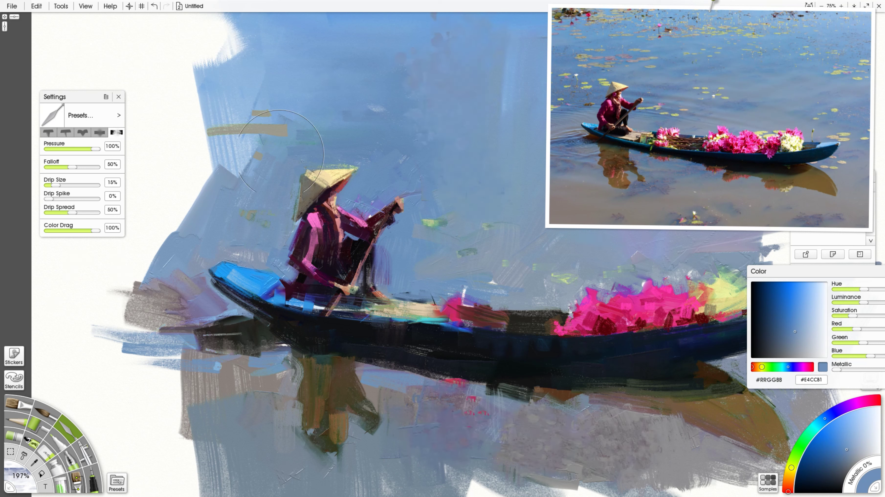
{"action": "left_click", "coordinate": [183, 221]}
{"action": "left_click", "coordinate": [218, 401]}
{"action": "key", "text": "ctrl+z"}
{"action": "left_click", "coordinate": [278, 396]}
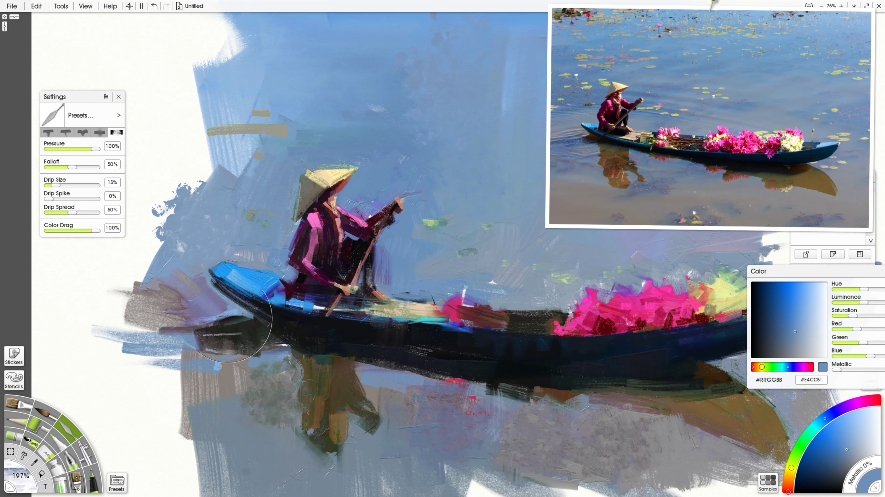
Extend the water below the boat's stern with grey sampled from the reference, and break up its outer edge with the palette knife.
{"action": "left_click", "coordinate": [101, 134]}
{"action": "left_click", "coordinate": [49, 133]}
{"action": "left_click", "coordinate": [588, 181]}
{"action": "left_click_drag", "start_coordinate": [195, 408], "coordinate": [115, 394]}
{"action": "left_click_drag", "start_coordinate": [153, 362], "coordinate": [205, 477]}
{"action": "left_click", "coordinate": [116, 133]}
{"action": "mouse_move", "coordinate": [195, 436]}
{"action": "left_mouse_down"}
{"action": "mouse_move", "coordinate": [181, 453]}
{"action": "mouse_move", "coordinate": [181, 482]}
{"action": "left_mouse_up"}
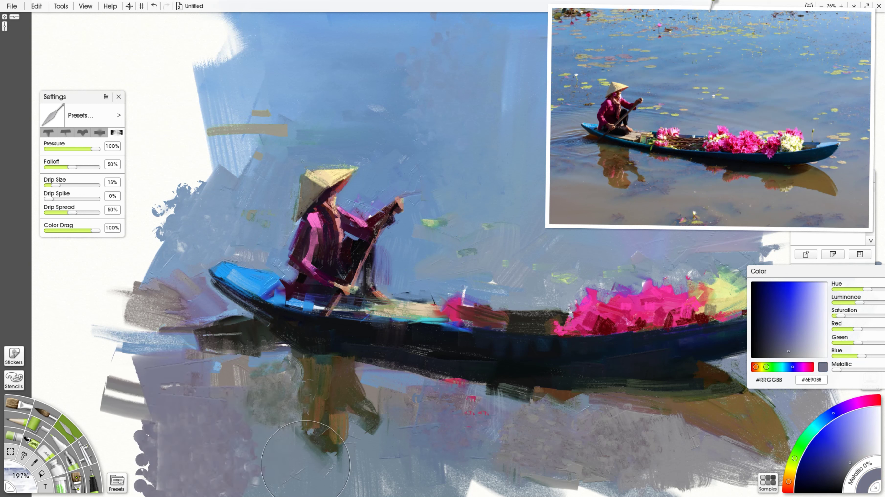
Texture the water above and behind the rower with the palette knife, undoing the stroke that crosses the hat.
{"action": "mouse_move", "coordinate": [258, 80]}
{"action": "left_mouse_down"}
{"action": "mouse_move", "coordinate": [251, 105]}
{"action": "mouse_move", "coordinate": [195, 167]}
{"action": "left_mouse_up"}
{"action": "left_click_drag", "start_coordinate": [319, 183], "coordinate": [295, 204]}
{"action": "key", "text": "ctrl+z"}
{"action": "left_click", "coordinate": [18, 401]}
{"action": "left_click_drag", "start_coordinate": [541, 318], "coordinate": [456, 323]}
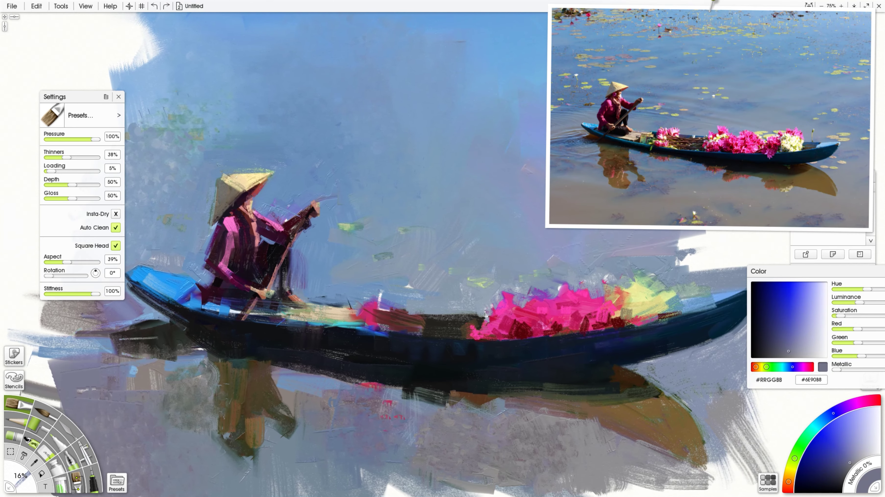
Apply palette knife strokes in a dark colour sampled from the reference along the boat's underside and its reflection.
{"action": "left_click", "coordinate": [70, 429]}
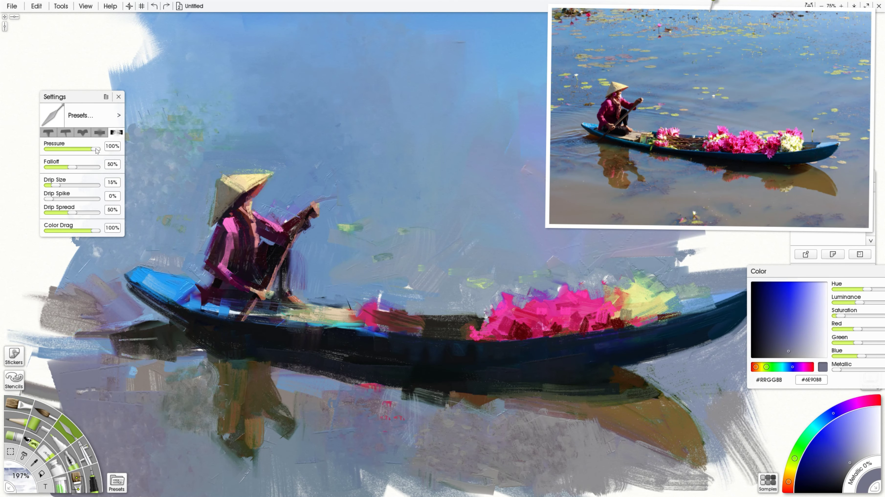
{"action": "left_click", "coordinate": [66, 133]}
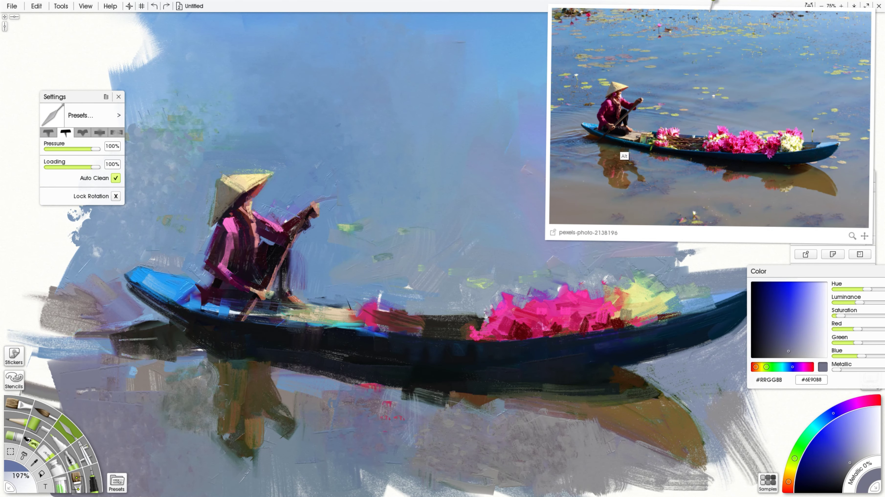
{"action": "left_click", "coordinate": [625, 156]}
{"action": "left_click_drag", "start_coordinate": [329, 357], "coordinate": [393, 433]}
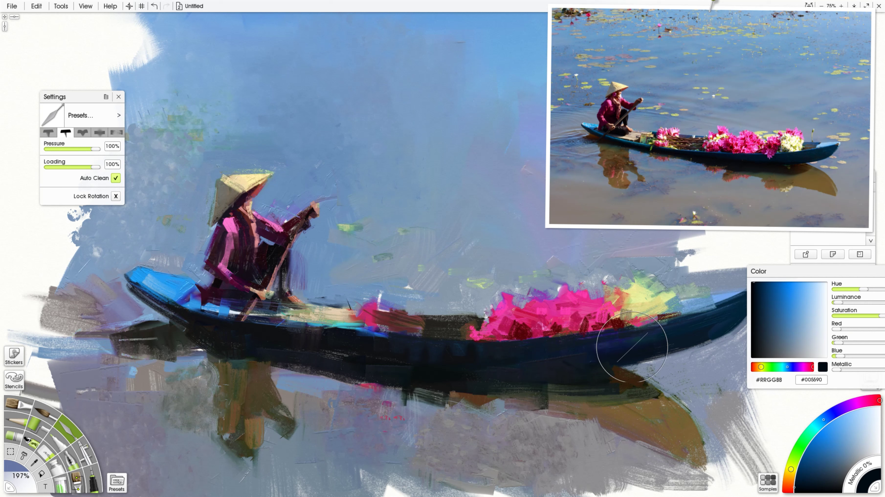
{"action": "left_click_drag", "start_coordinate": [186, 328], "coordinate": [167, 336]}
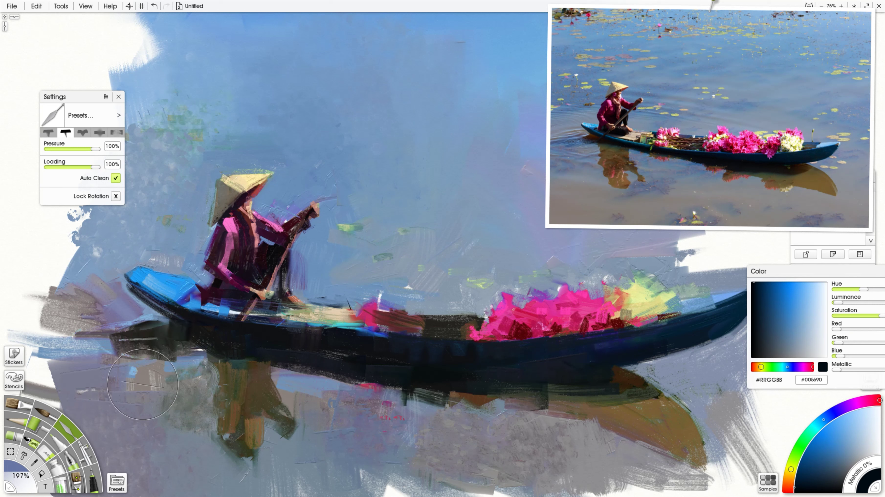
Add yellow-green lily pad marks to the water beyond the boat with short palette knife strokes at a 111% size.
{"action": "left_click", "coordinate": [366, 237], "text": "alt"}
{"action": "mouse_move", "coordinate": [381, 260]}
{"action": "left_mouse_down"}
{"action": "mouse_move", "coordinate": [390, 237]}
{"action": "mouse_move", "coordinate": [392, 258]}
{"action": "left_mouse_up"}
{"action": "left_click", "coordinate": [608, 98]}
{"action": "left_click_drag", "start_coordinate": [415, 168], "coordinate": [431, 175]}
{"action": "left_click_drag", "start_coordinate": [428, 197], "coordinate": [442, 204]}
{"action": "left_click_drag", "start_coordinate": [418, 265], "coordinate": [413, 273]}
{"action": "left_click_drag", "start_coordinate": [357, 235], "coordinate": [374, 242]}
{"action": "left_click_drag", "start_coordinate": [493, 242], "coordinate": [493, 261]}
{"action": "left_click_drag", "start_coordinate": [529, 245], "coordinate": [533, 263]}
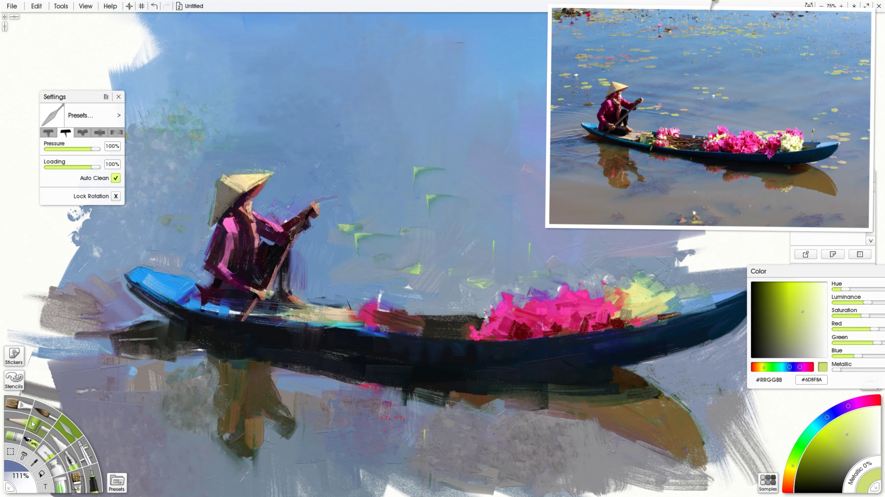
Retouch the rower's face with sampled skin tones and the hat with pale yellow, using the 16% oil brush.
{"action": "left_click", "coordinate": [17, 404]}
{"action": "left_click", "coordinate": [252, 209], "text": "alt"}
{"action": "left_click", "coordinate": [249, 208], "text": "alt"}
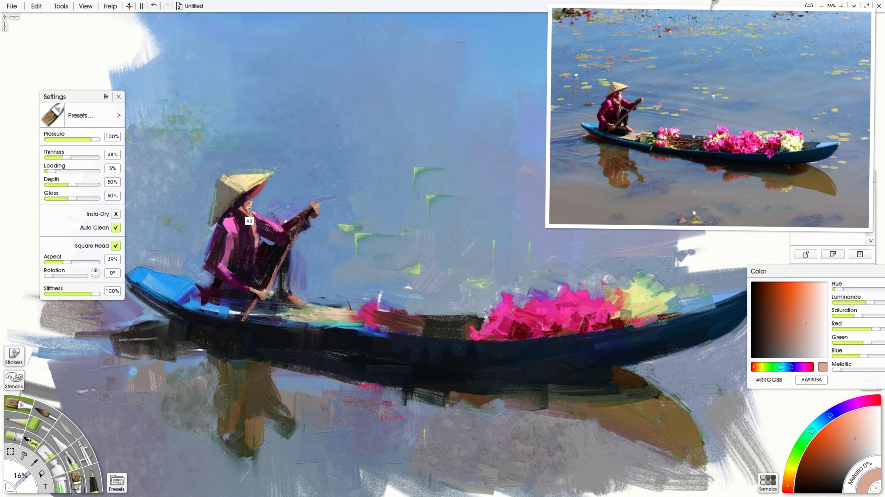
{"action": "left_click", "coordinate": [262, 178], "text": "alt"}
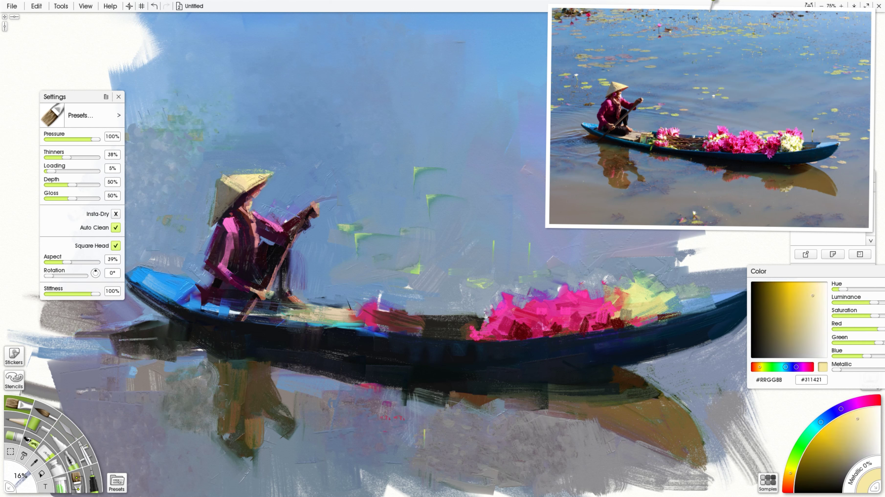
Refine the outline of the rower's back and legs with sampled jacket, water-blue and near-black tones.
{"action": "left_click", "coordinate": [219, 224], "text": "alt"}
{"action": "left_click", "coordinate": [207, 252], "text": "alt"}
{"action": "left_click", "coordinate": [299, 275], "text": "alt"}
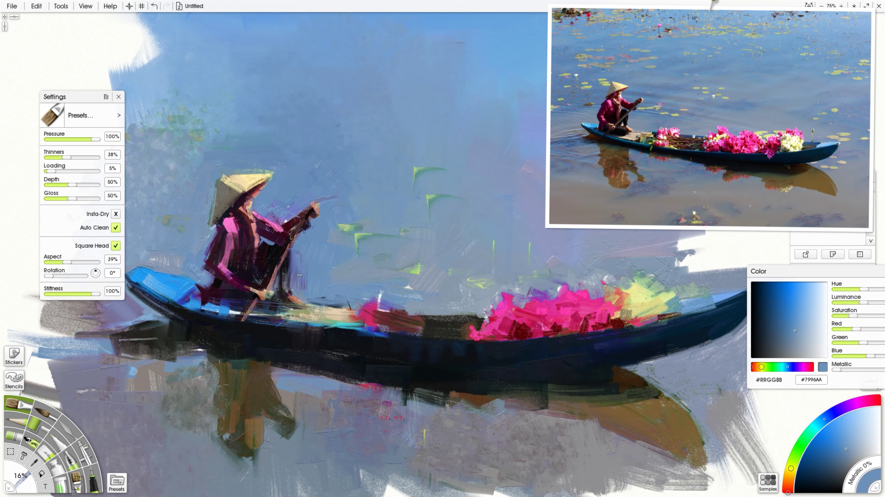
{"action": "left_click", "coordinate": [284, 280], "text": "alt"}
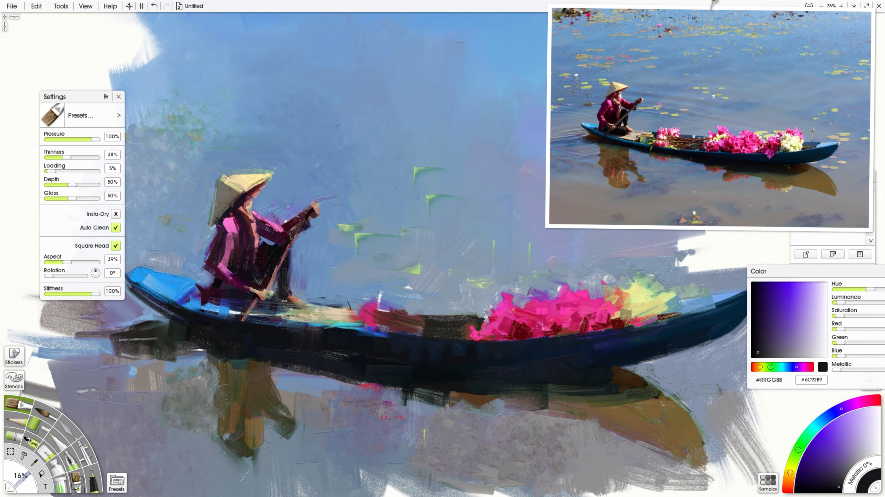
Retouch the lower end of the oar against the hull with sampled colours, and minimize the painting window.
{"action": "left_click", "coordinate": [248, 321], "text": "alt"}
{"action": "left_click", "coordinate": [249, 312], "text": "alt"}
{"action": "left_click_drag", "start_coordinate": [242, 322], "coordinate": [224, 362]}
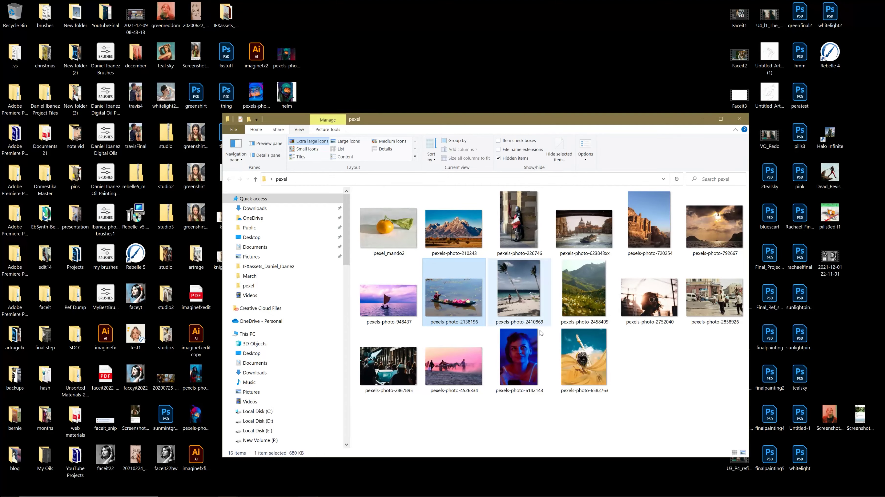
{"action": "left_click", "coordinate": [854, 6]}
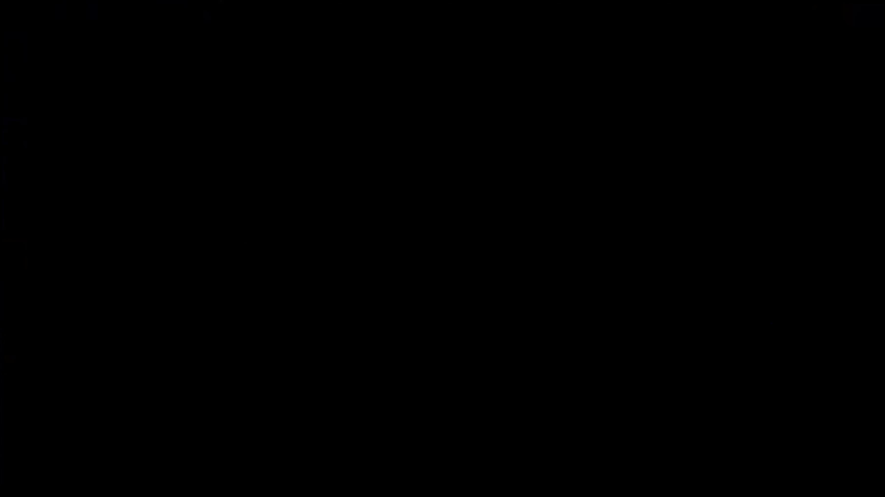